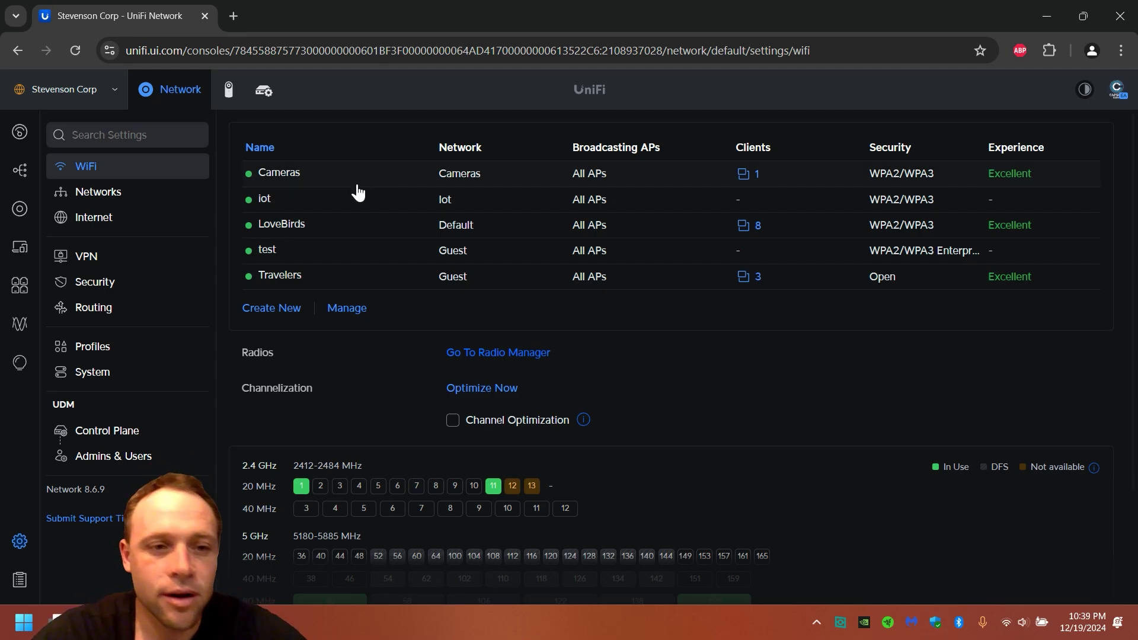
Open the test network's settings and switch Advanced to Auto, then back to Manual
{"action": "left_click", "coordinate": [382, 256]}
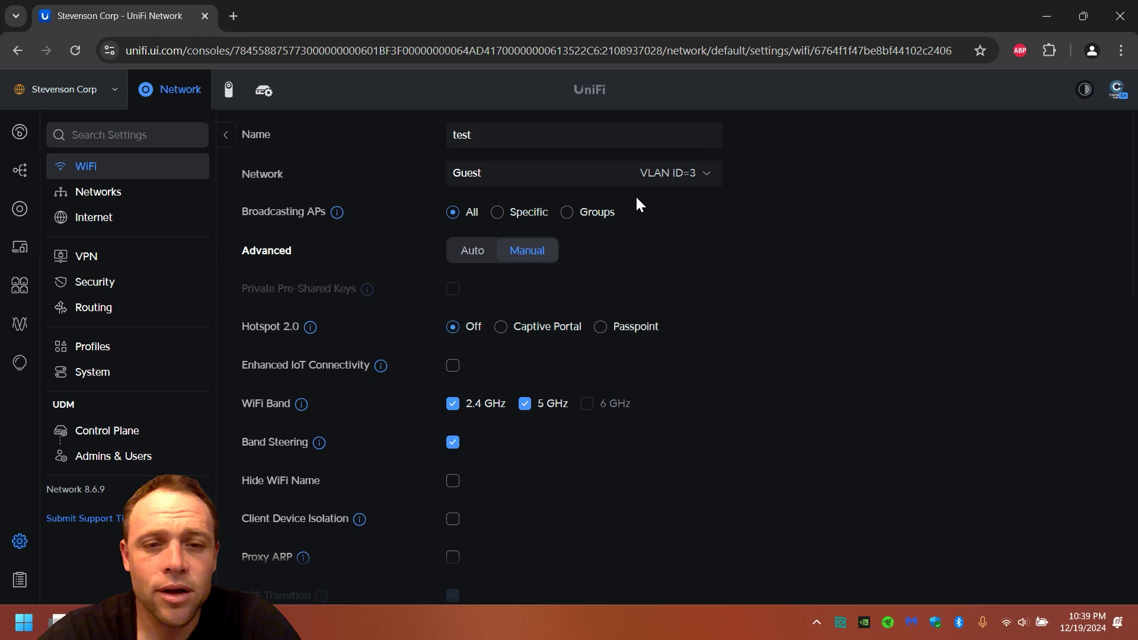
{"action": "left_click", "coordinate": [472, 251]}
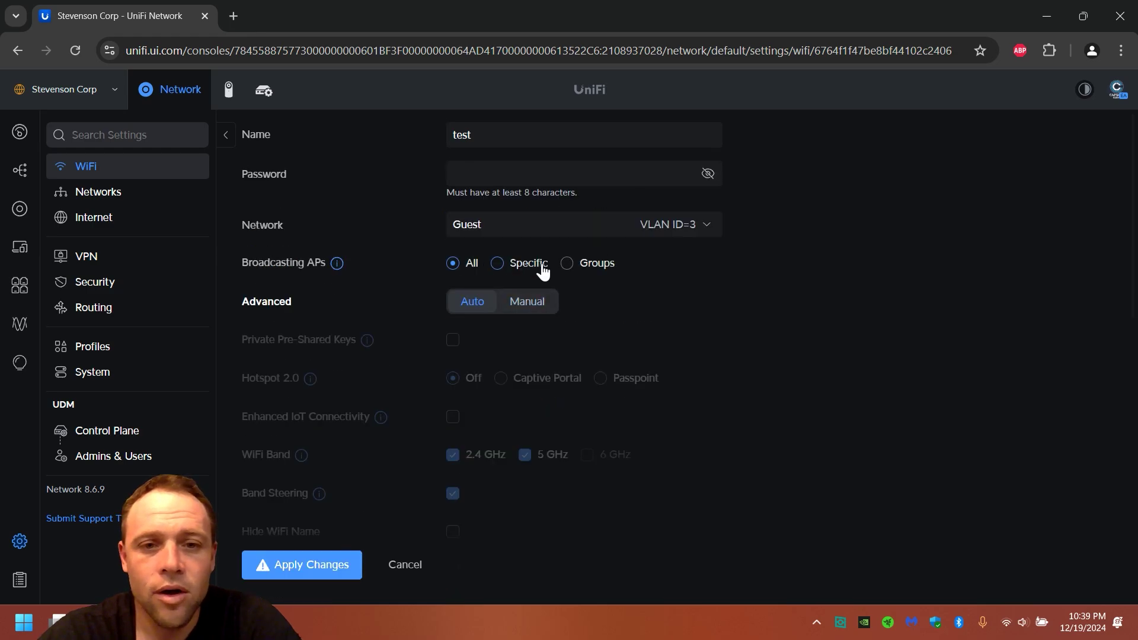
{"action": "left_click", "coordinate": [544, 301]}
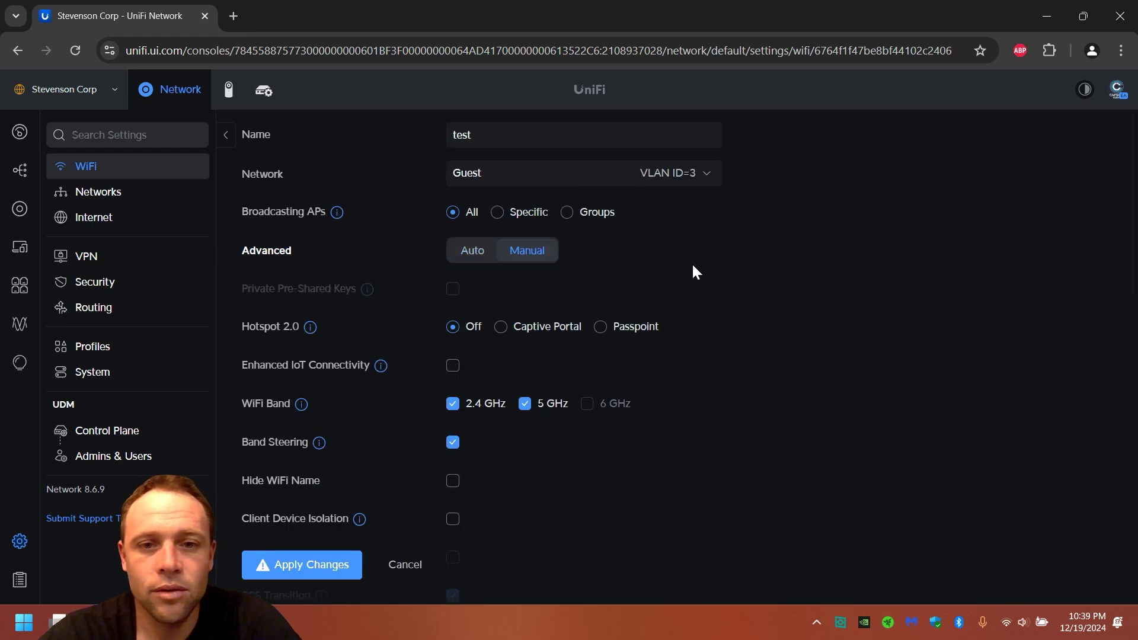
{"action": "scroll", "coordinate": [694, 267], "scroll_direction": "down", "scroll_amount": 12}
{"action": "scroll", "coordinate": [692, 264], "scroll_direction": "up", "scroll_amount": 4}
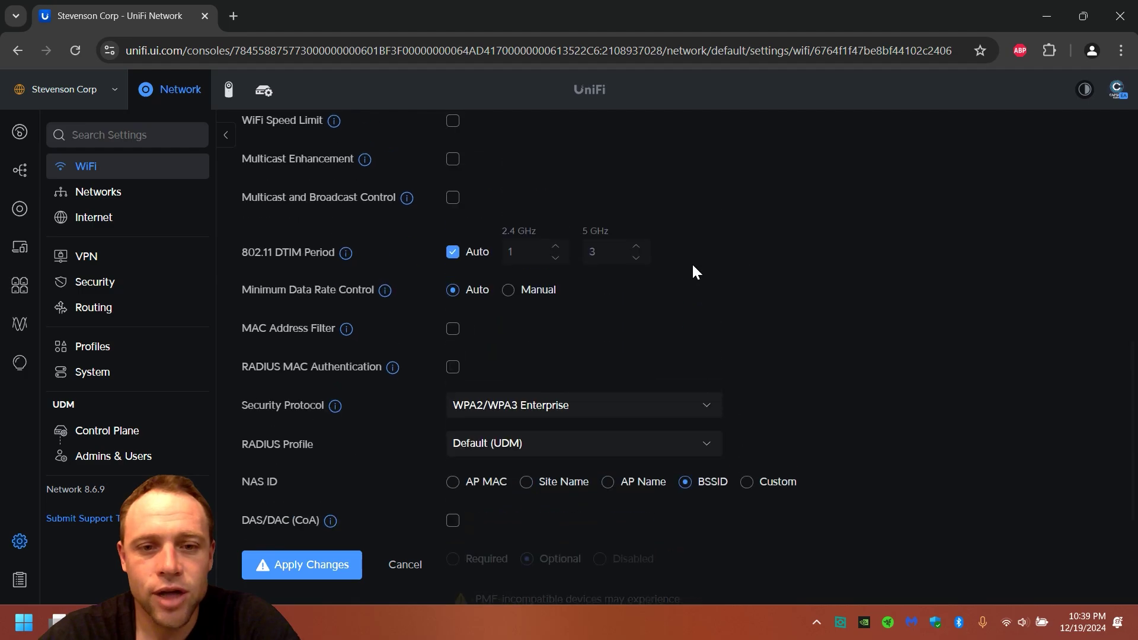
Keep WPA2/WPA3 Enterprise security and the Default (UDM) RADIUS profile, then apply the changes
{"action": "left_click", "coordinate": [610, 409]}
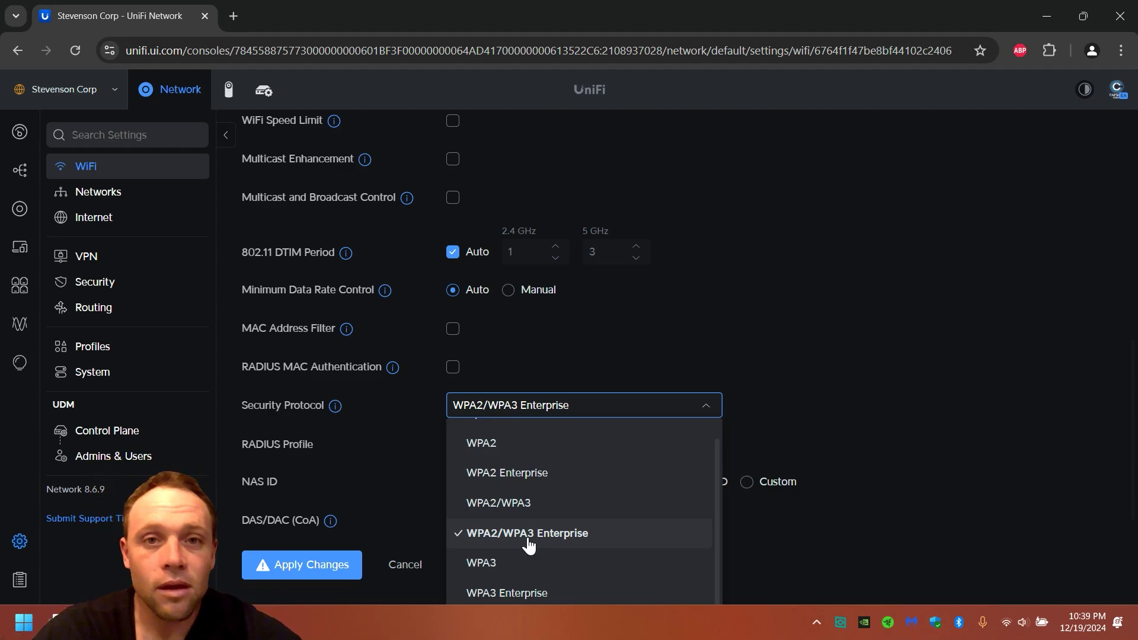
{"action": "left_click", "coordinate": [529, 537]}
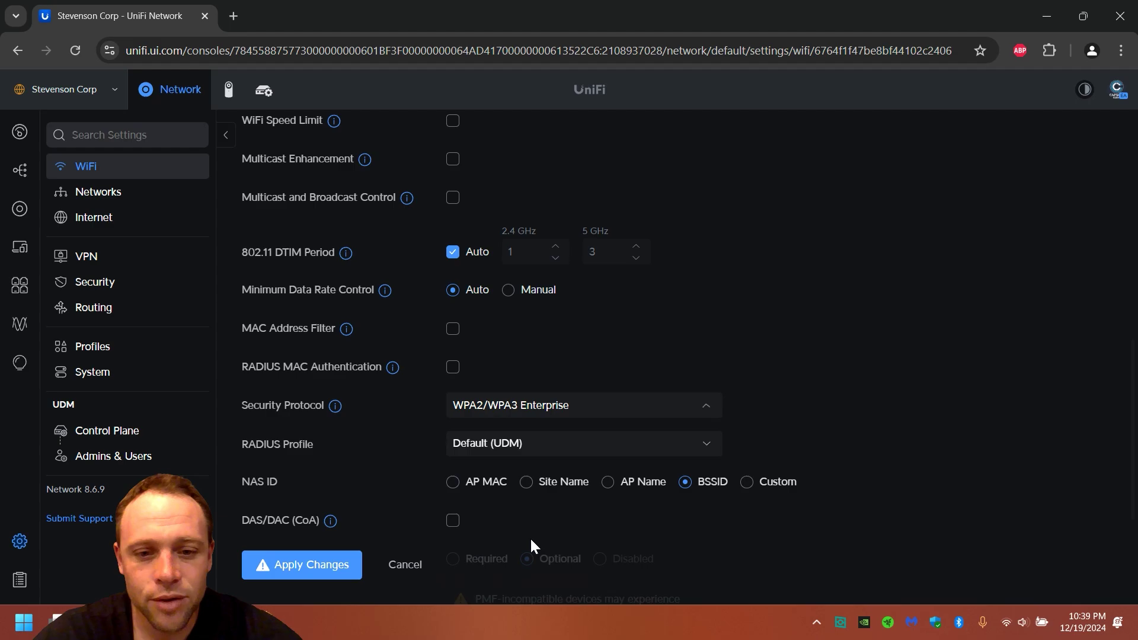
{"action": "left_click", "coordinate": [464, 454]}
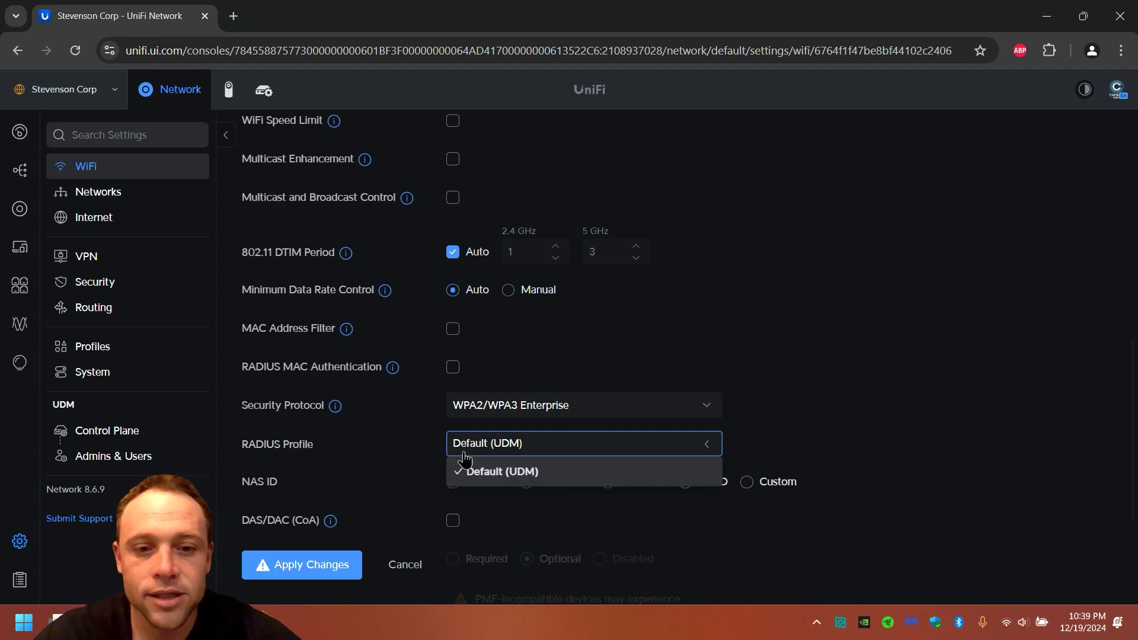
{"action": "left_click", "coordinate": [487, 480]}
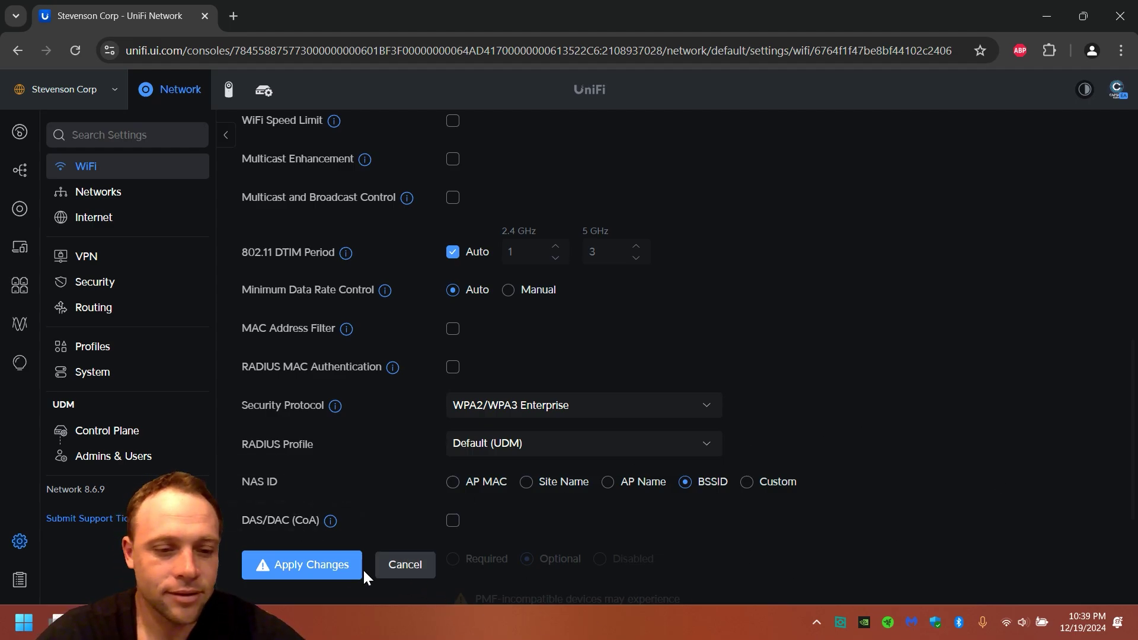
{"action": "left_click", "coordinate": [324, 566]}
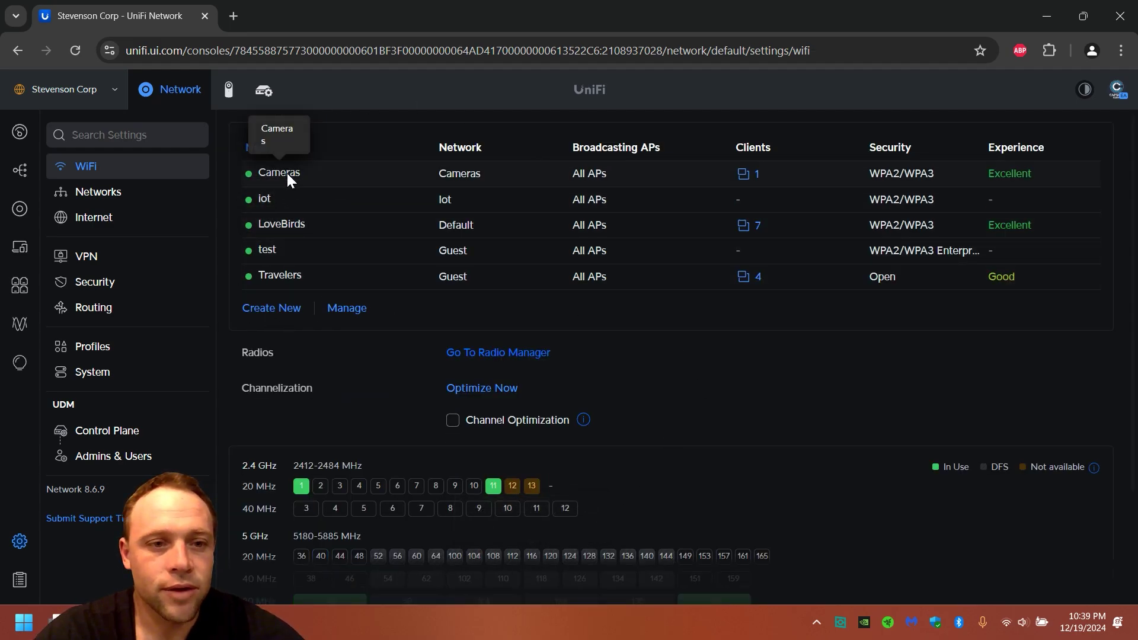
{"action": "left_click", "coordinate": [286, 261]}
{"action": "scroll", "coordinate": [637, 409], "scroll_direction": "down", "scroll_amount": 13}
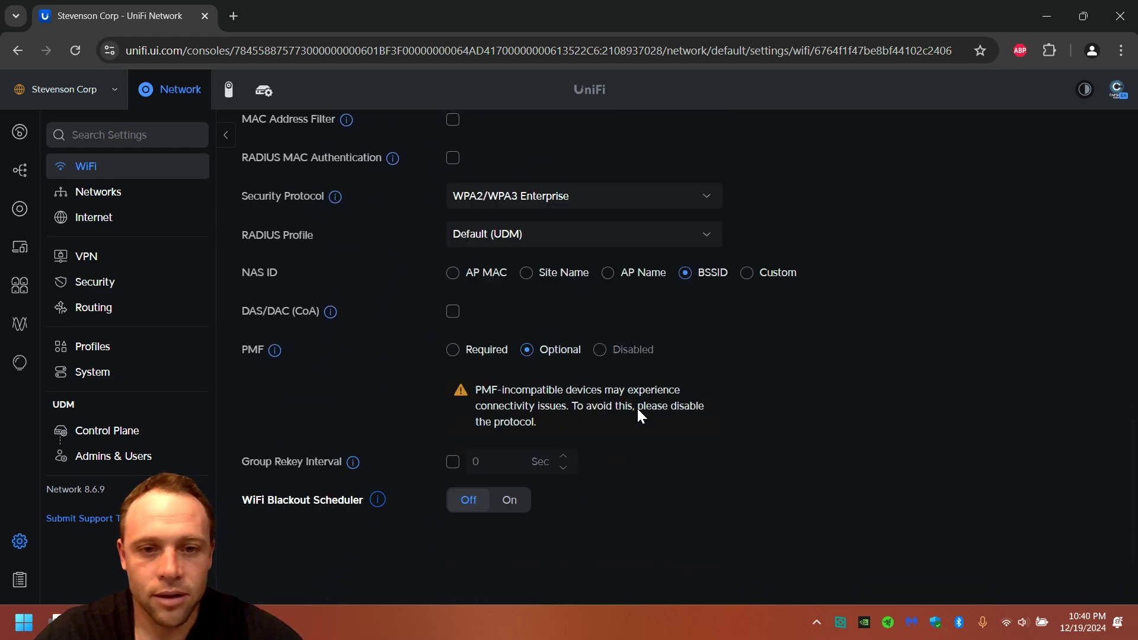
{"action": "scroll", "coordinate": [638, 414], "scroll_direction": "up", "scroll_amount": 2}
{"action": "scroll", "coordinate": [638, 409], "scroll_direction": "up", "scroll_amount": 10}
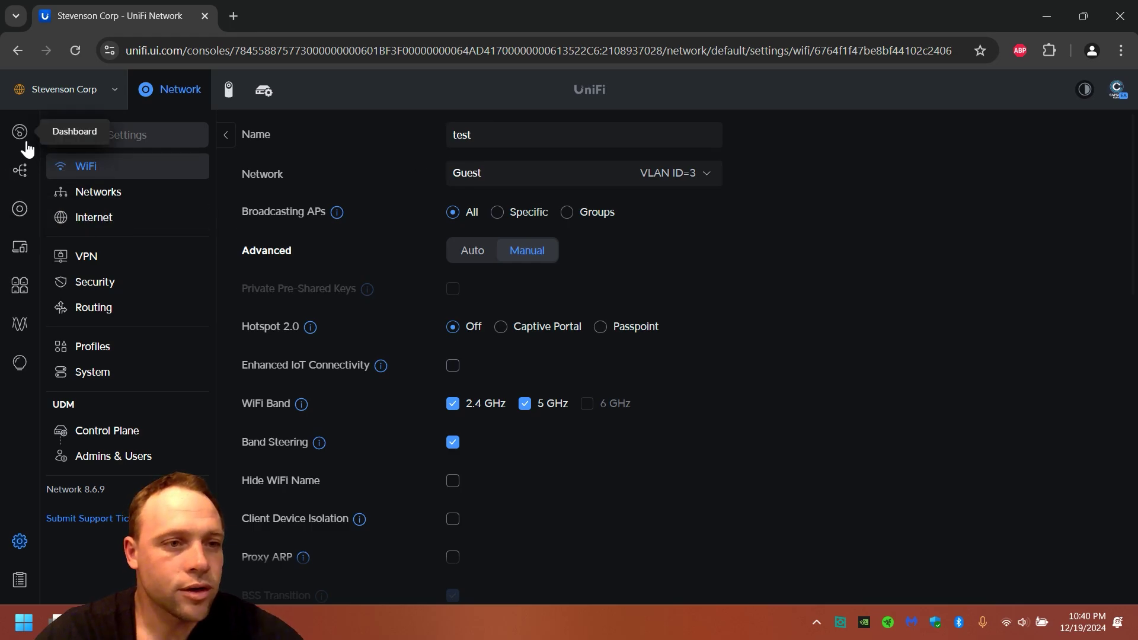
{"action": "left_click", "coordinate": [23, 215]}
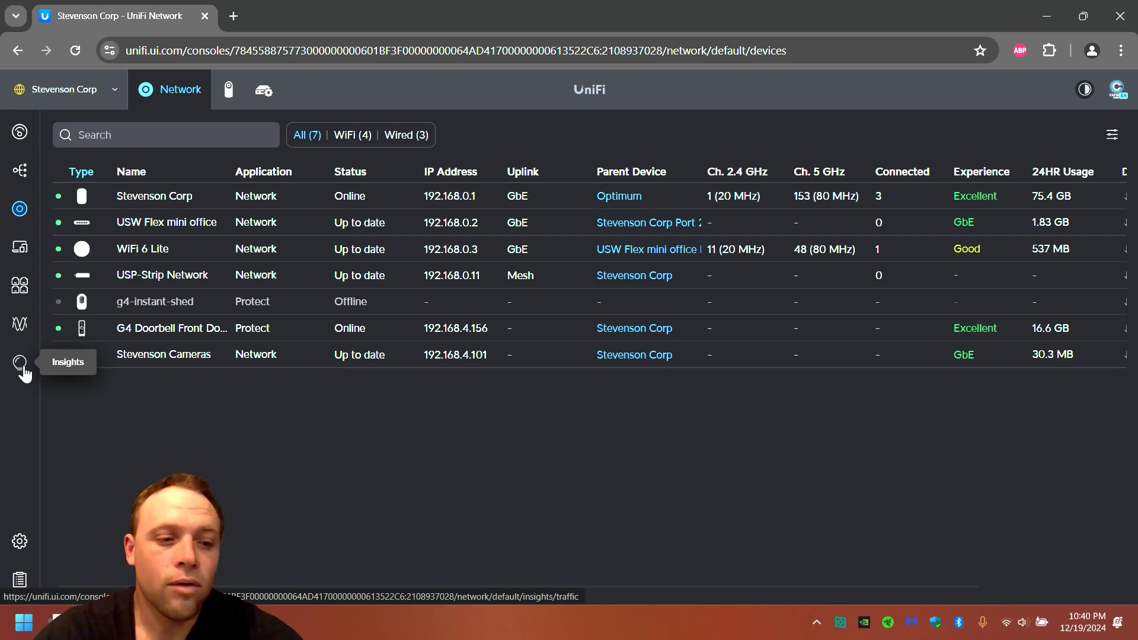
{"action": "left_click", "coordinate": [20, 552]}
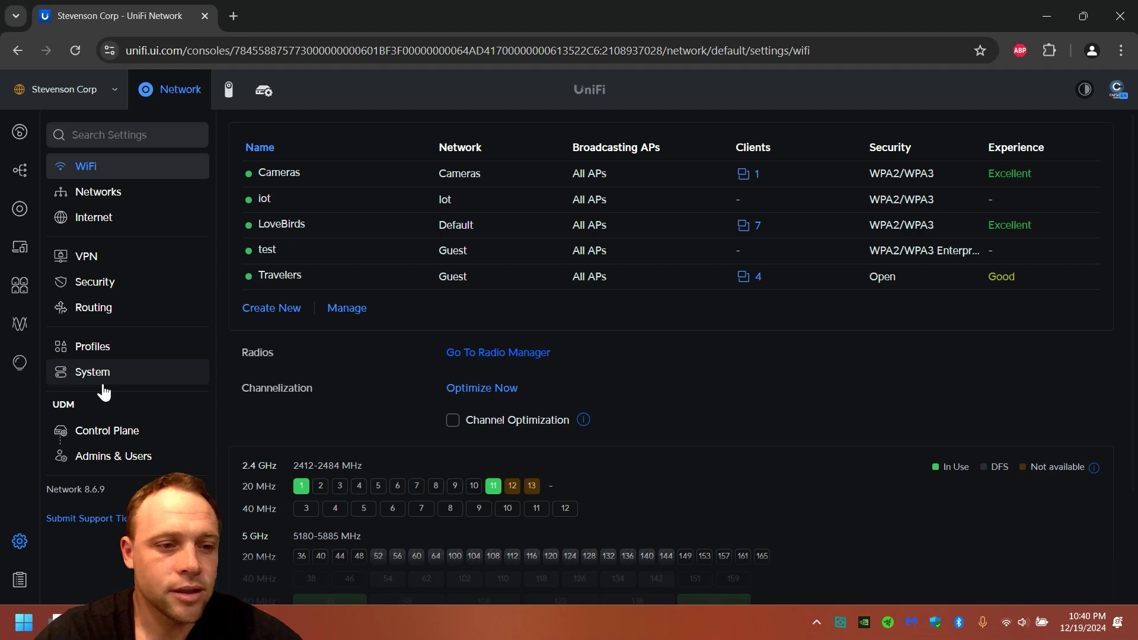
Go to Profiles > RADIUS, start a new profile, then back out to the Default-only list
{"action": "left_click", "coordinate": [109, 356]}
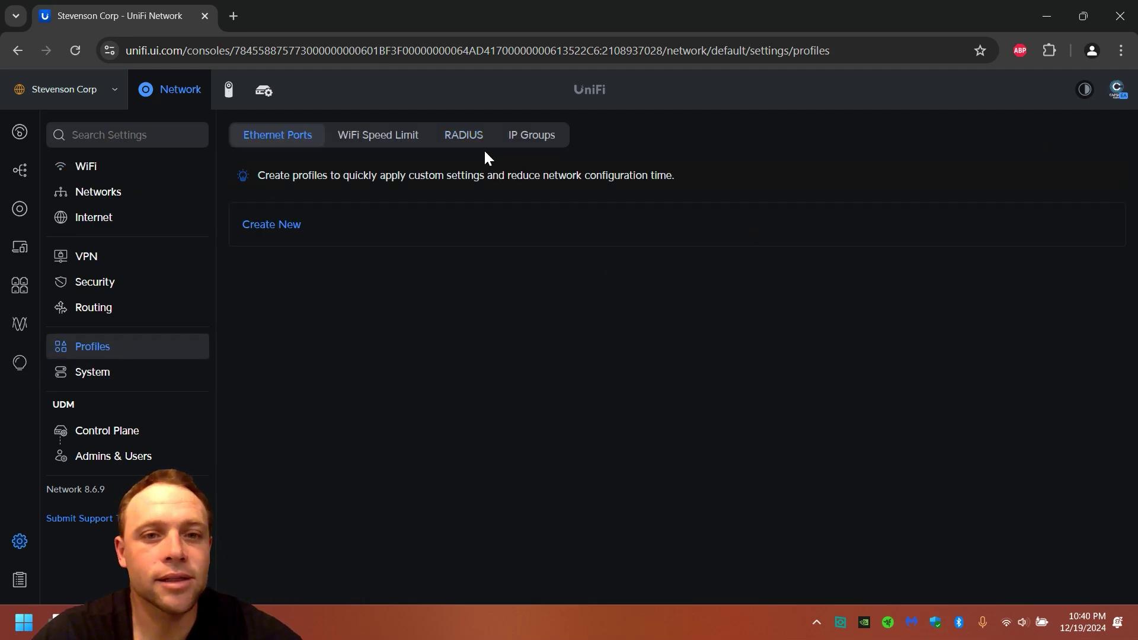
{"action": "left_click", "coordinate": [469, 135]}
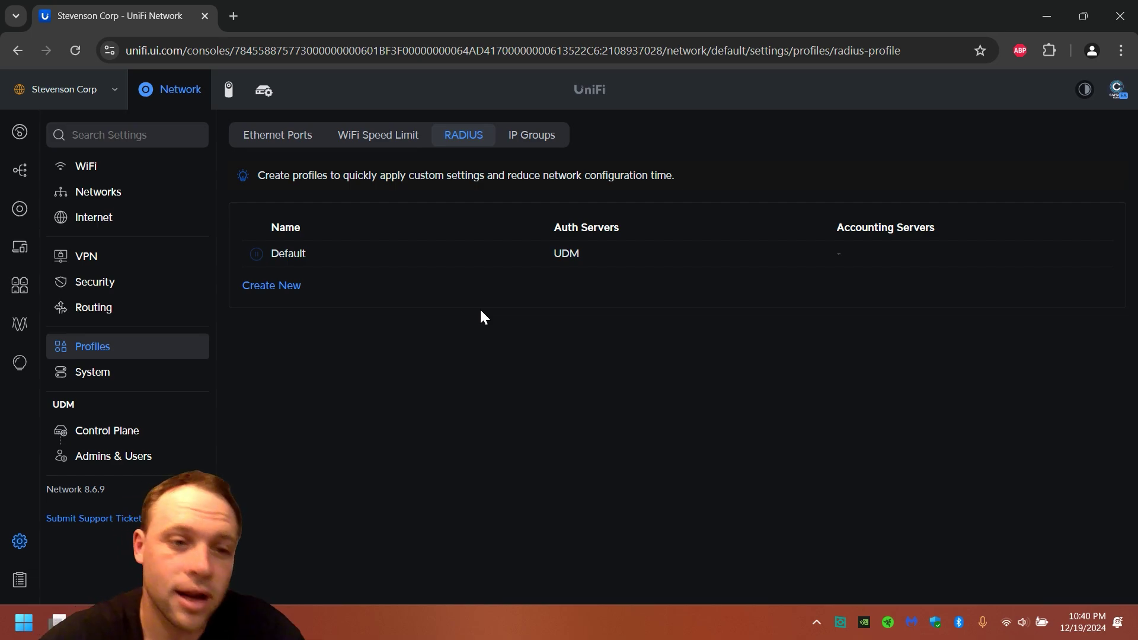
{"action": "left_click", "coordinate": [283, 285]}
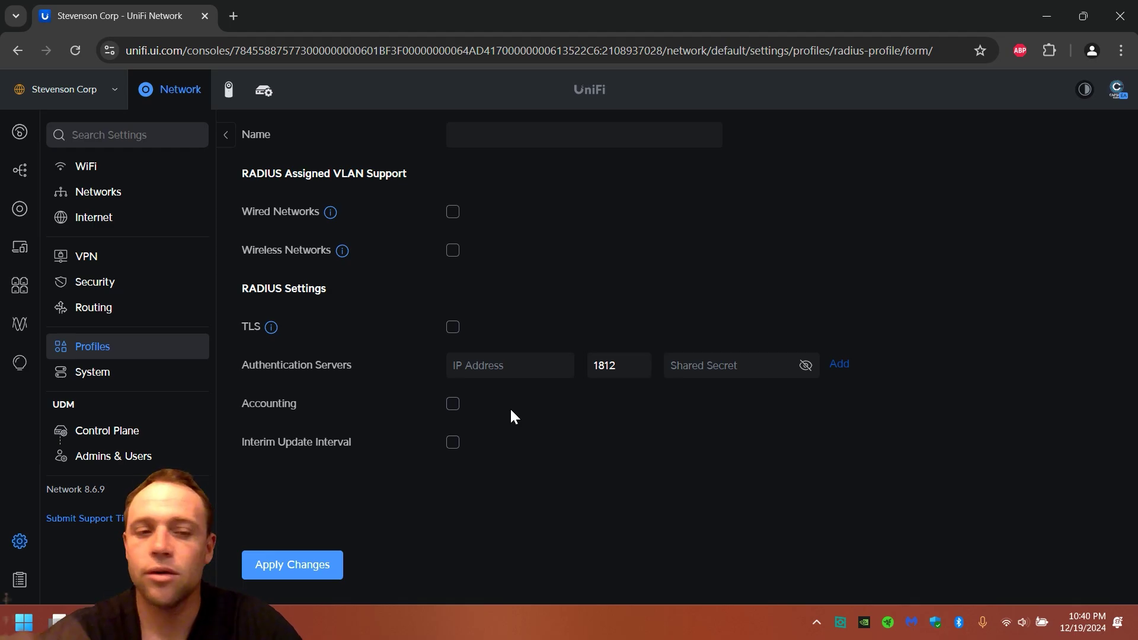
{"action": "left_click", "coordinate": [227, 133]}
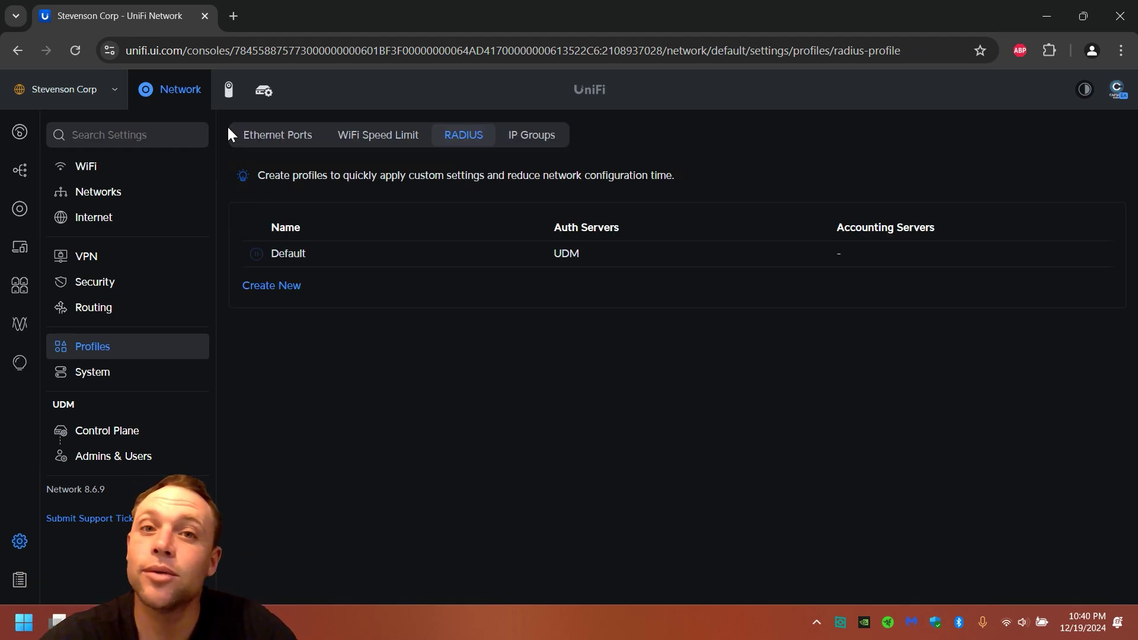
Replace the Default RADIUS profile's shared secret with a new value, leaving it masked
{"action": "left_click", "coordinate": [555, 256]}
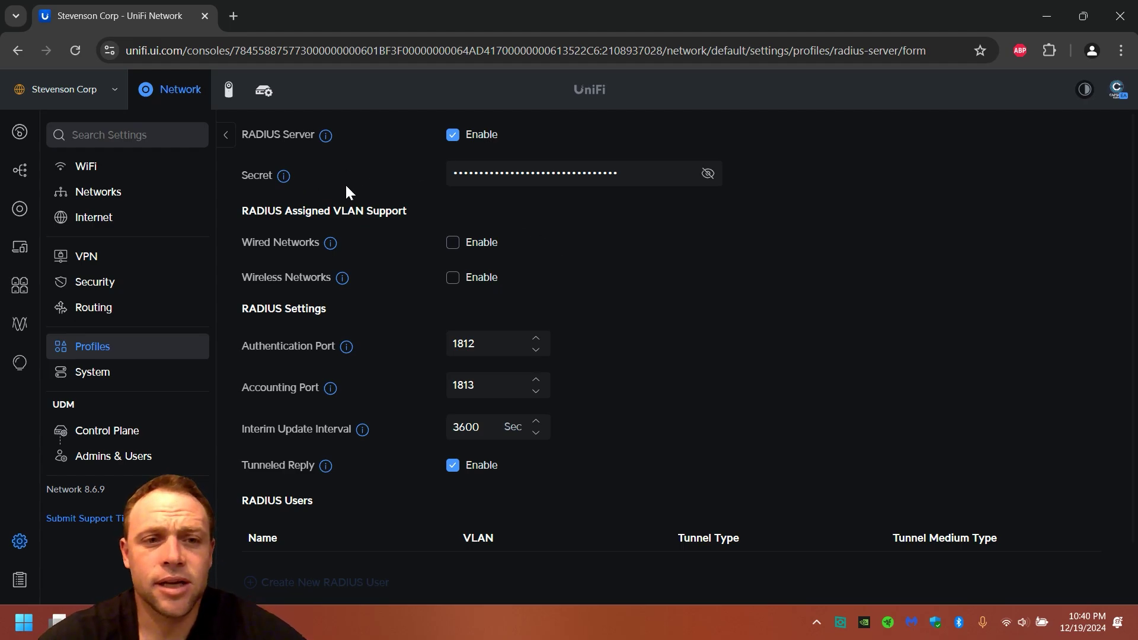
{"action": "left_click", "coordinate": [708, 173]}
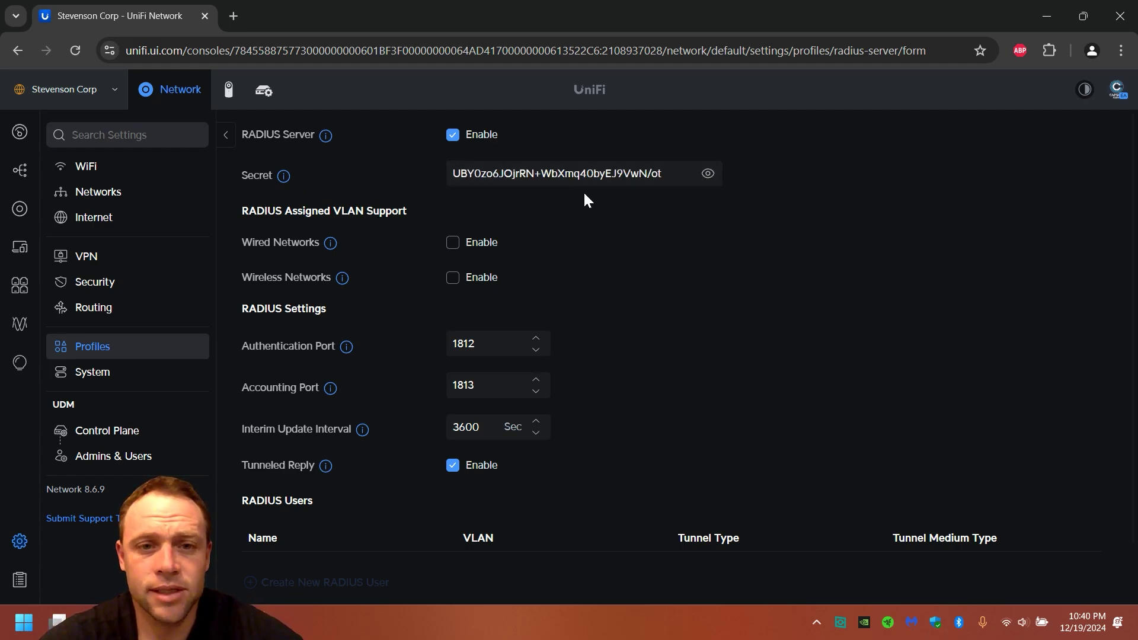
{"action": "left_click", "coordinate": [708, 173]}
{"action": "left_click", "coordinate": [708, 173]}
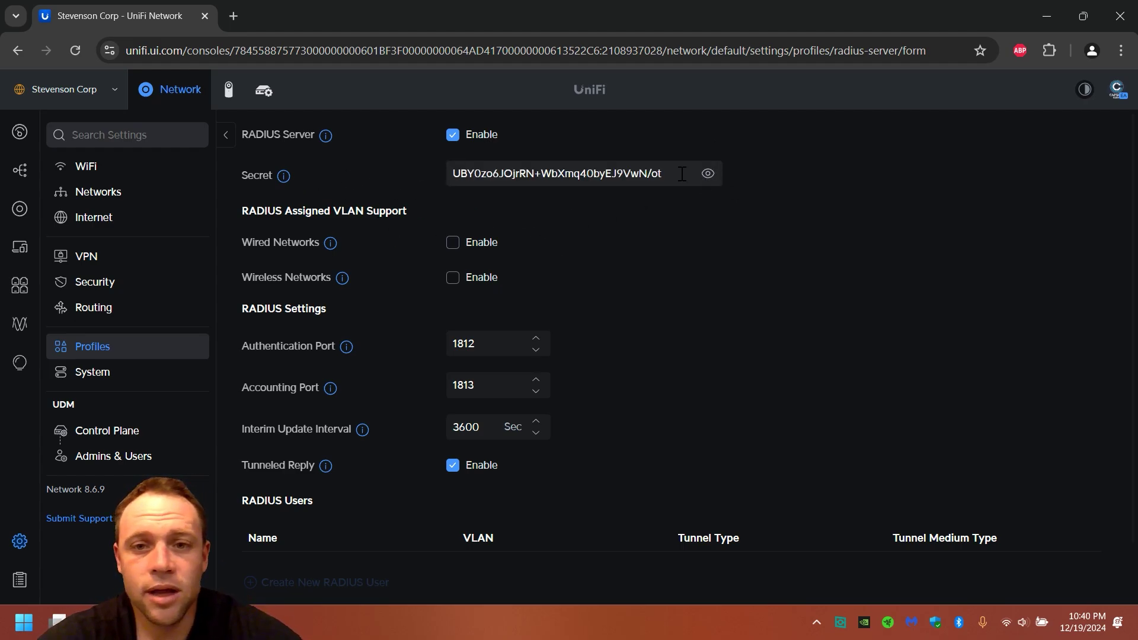
{"action": "left_click_drag", "start_coordinate": [679, 173], "coordinate": [170, 229]}
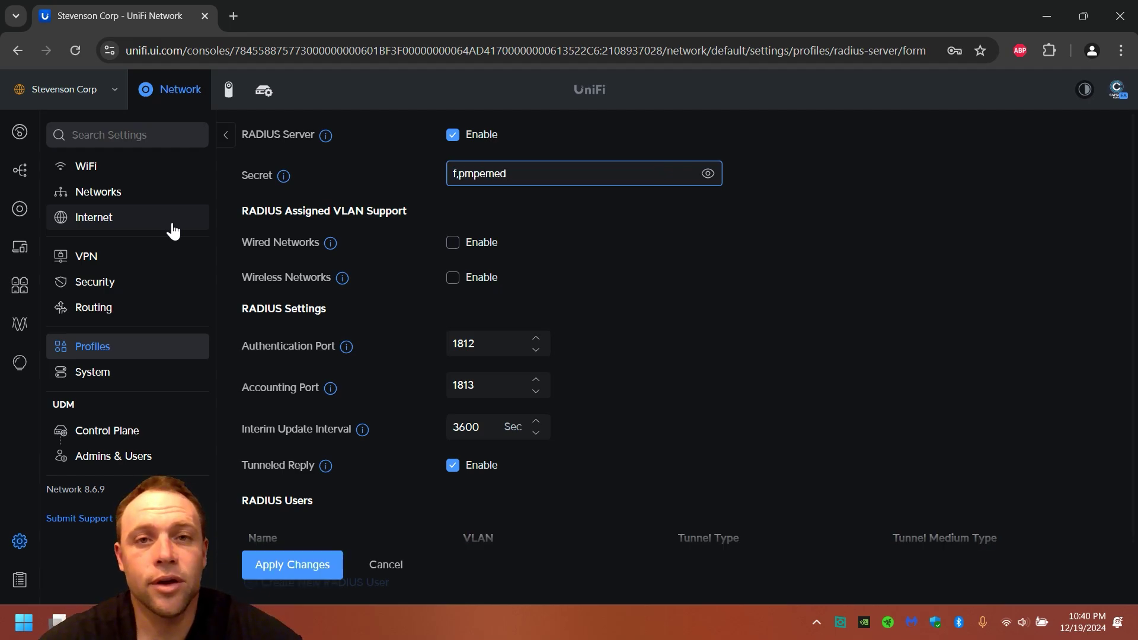
{"action": "left_click", "coordinate": [656, 241]}
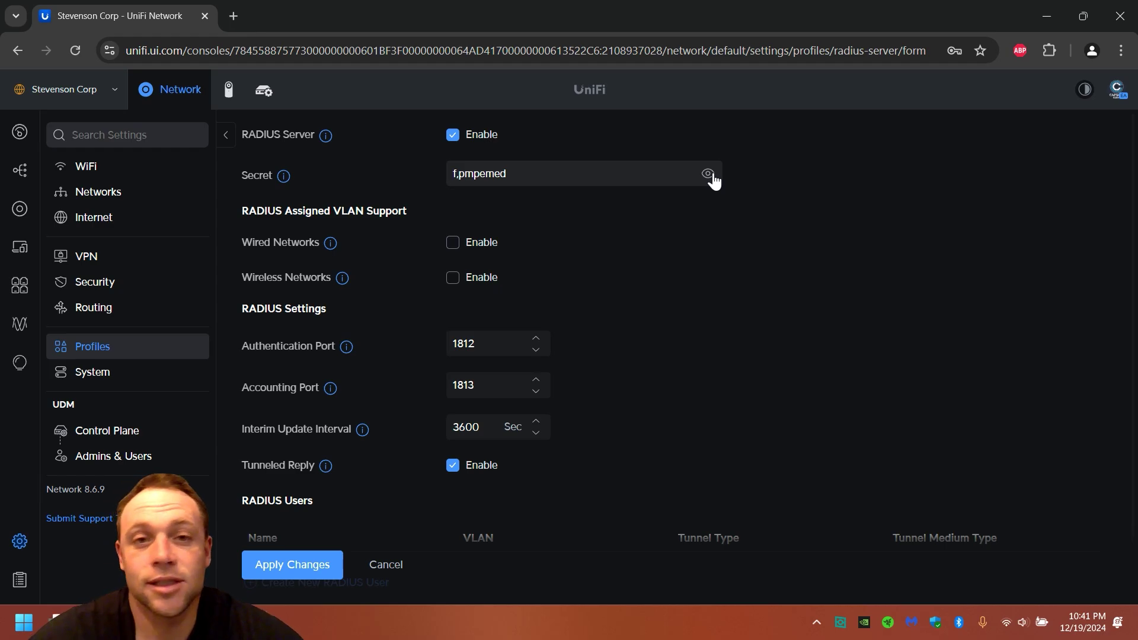
{"action": "left_click", "coordinate": [708, 174]}
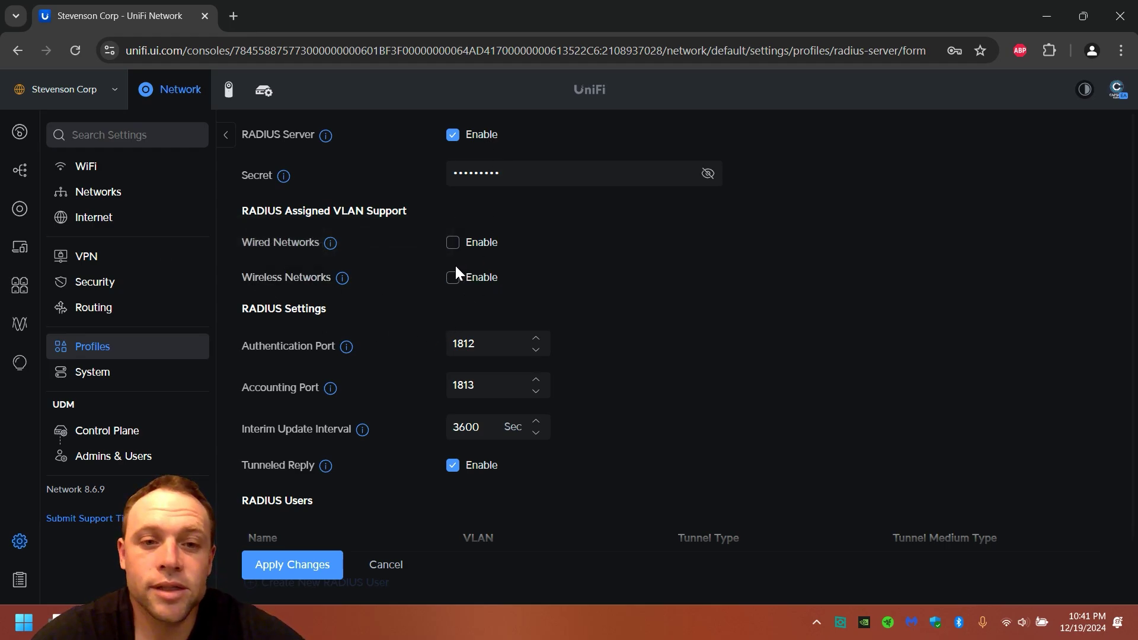
Enable wireless RADIUS-assigned VLANs and change the interim update interval from 3600 to 60 seconds
{"action": "left_click", "coordinate": [471, 280]}
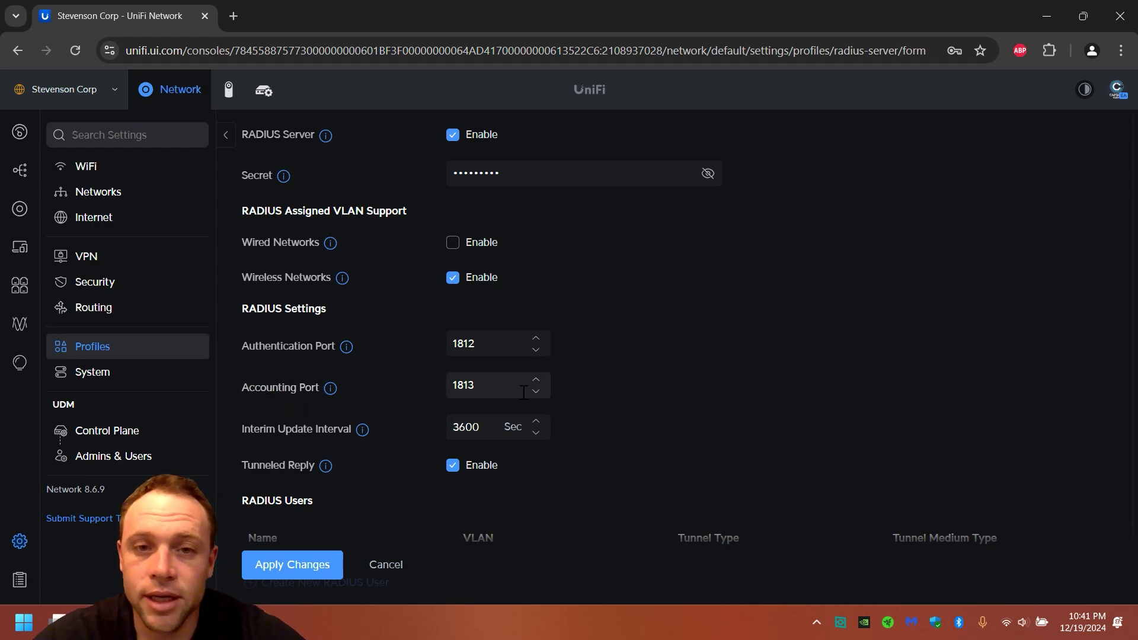
{"action": "scroll", "coordinate": [524, 393], "scroll_direction": "down", "scroll_amount": 1}
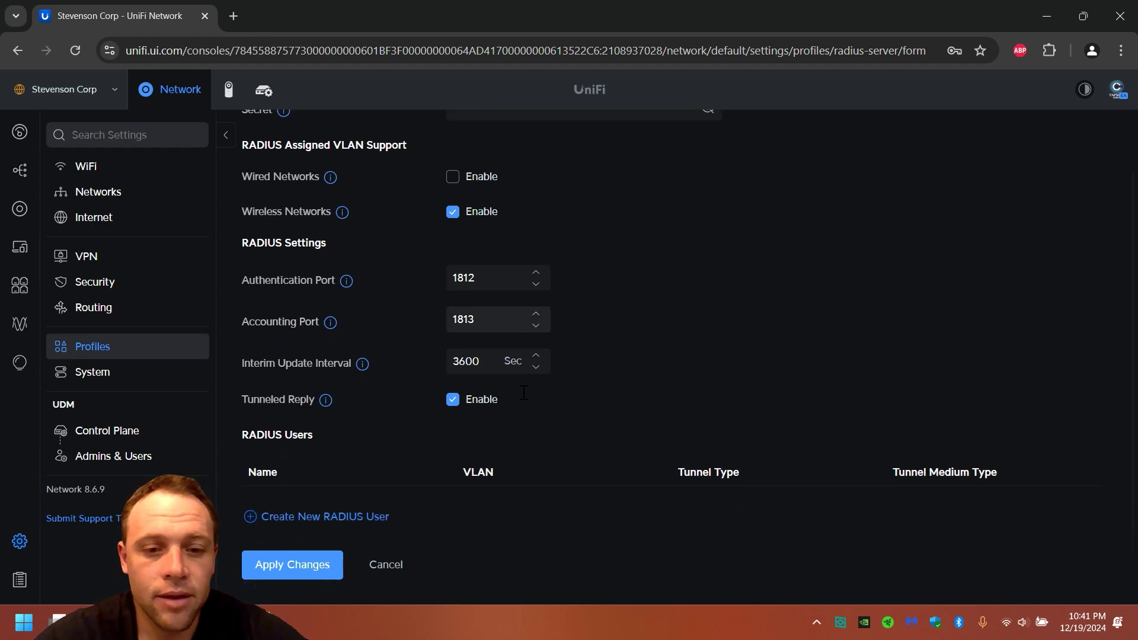
{"action": "double_click", "coordinate": [492, 364]}
{"action": "type", "text": "60"}
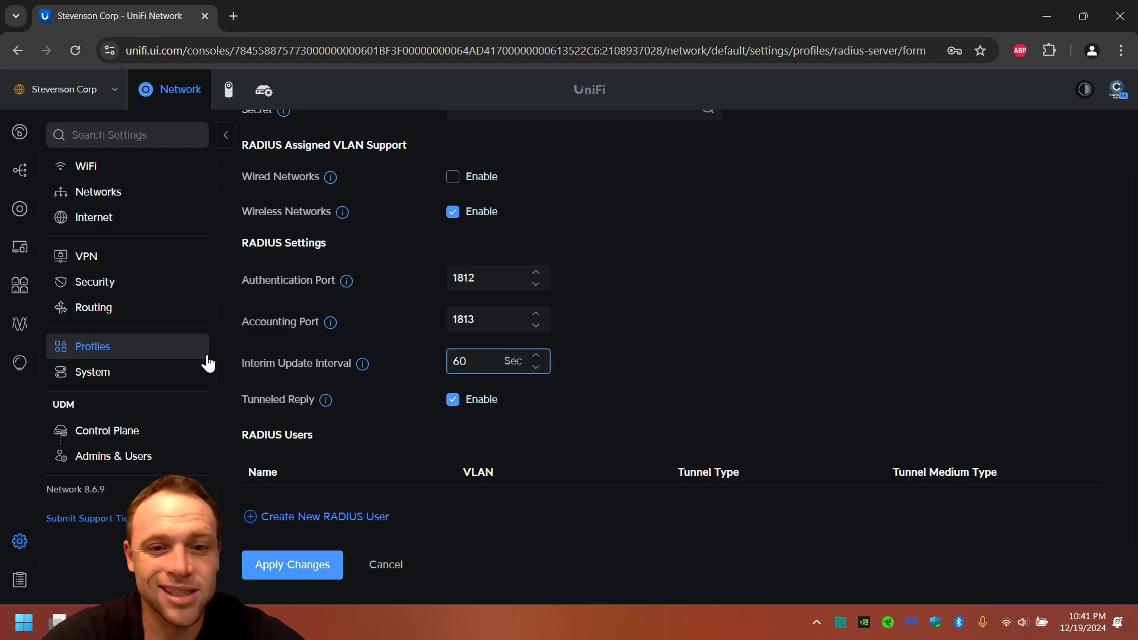
{"action": "left_click", "coordinate": [678, 346]}
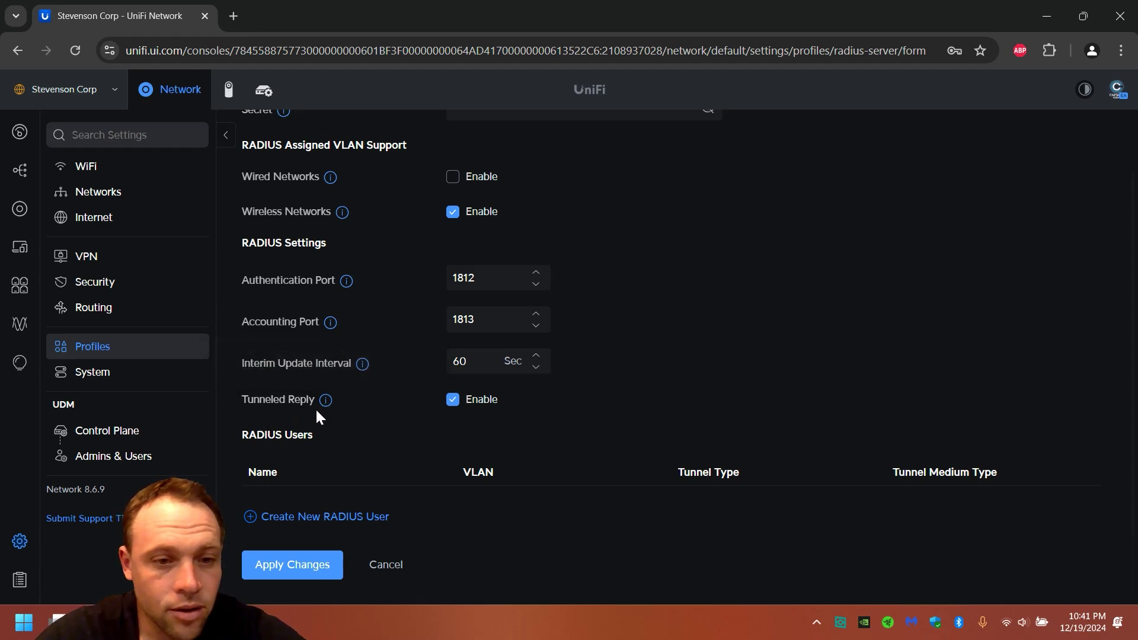
{"action": "mouse_move", "coordinate": [324, 407]}
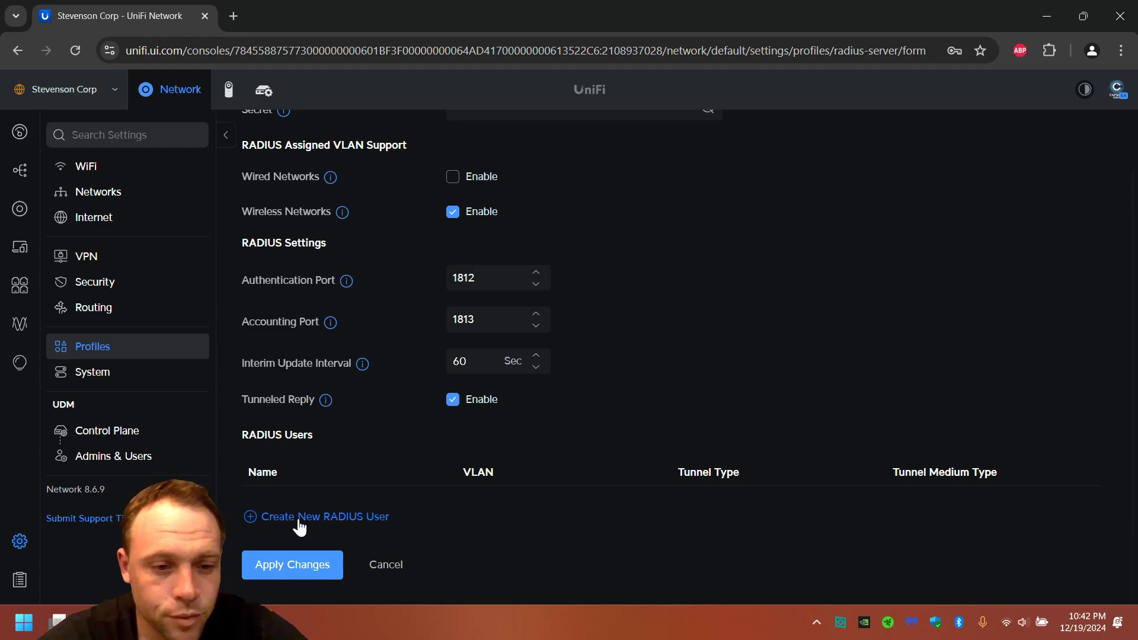
Begin a new RADIUS user with username Goku and a password, checking the password
{"action": "left_click", "coordinate": [299, 520]}
{"action": "left_click", "coordinate": [615, 199]}
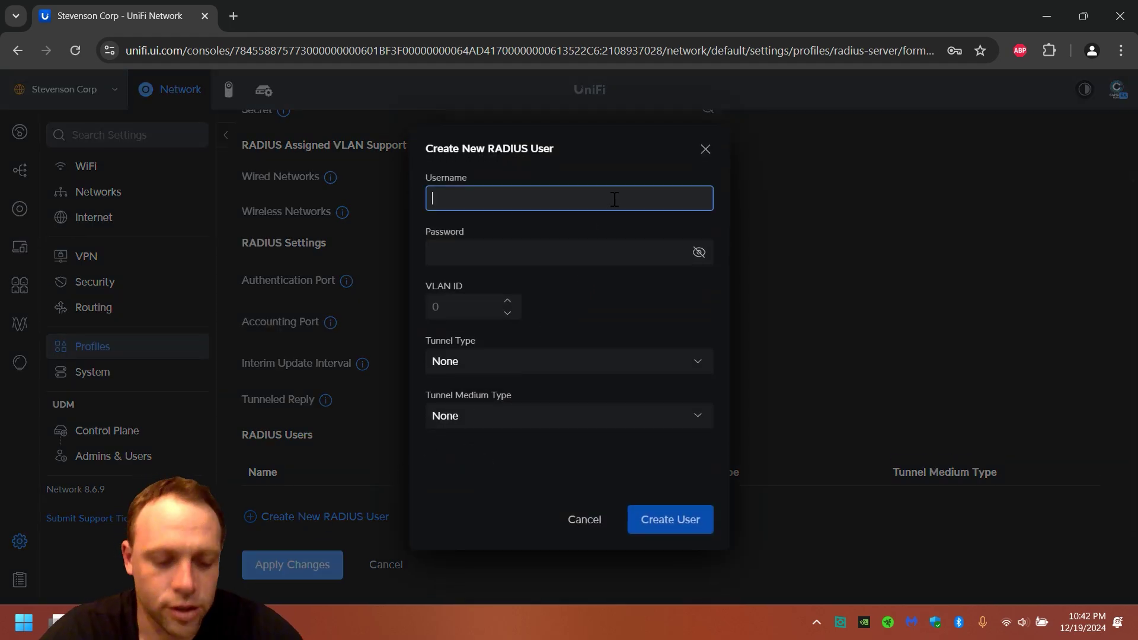
{"action": "type", "text": "Goku"}
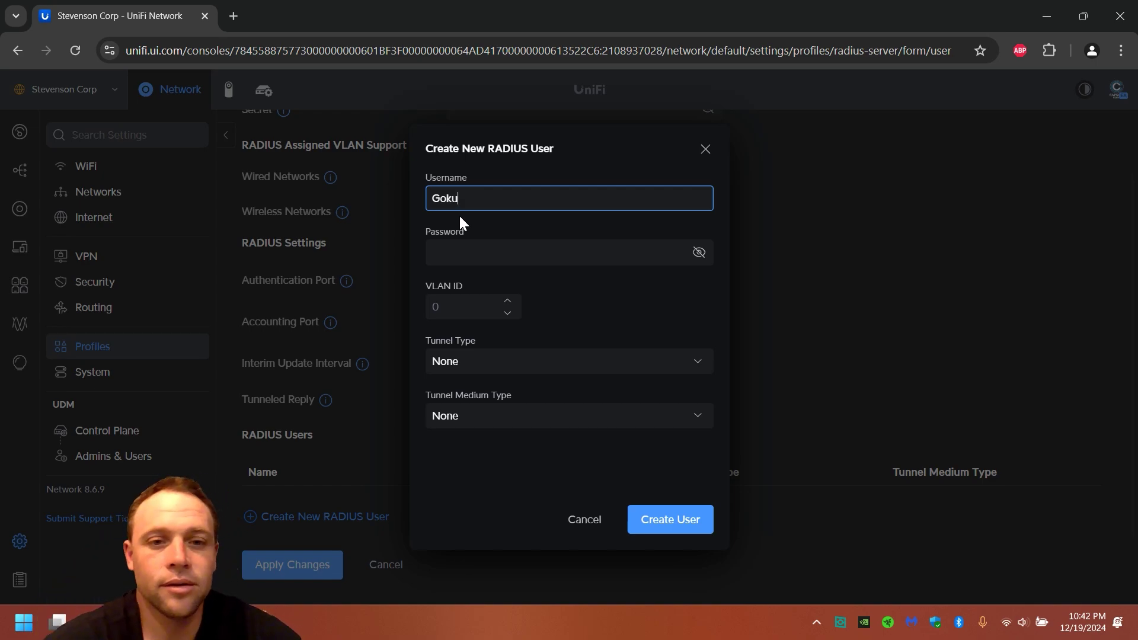
{"action": "left_click", "coordinate": [489, 235]}
{"action": "left_click", "coordinate": [484, 247]}
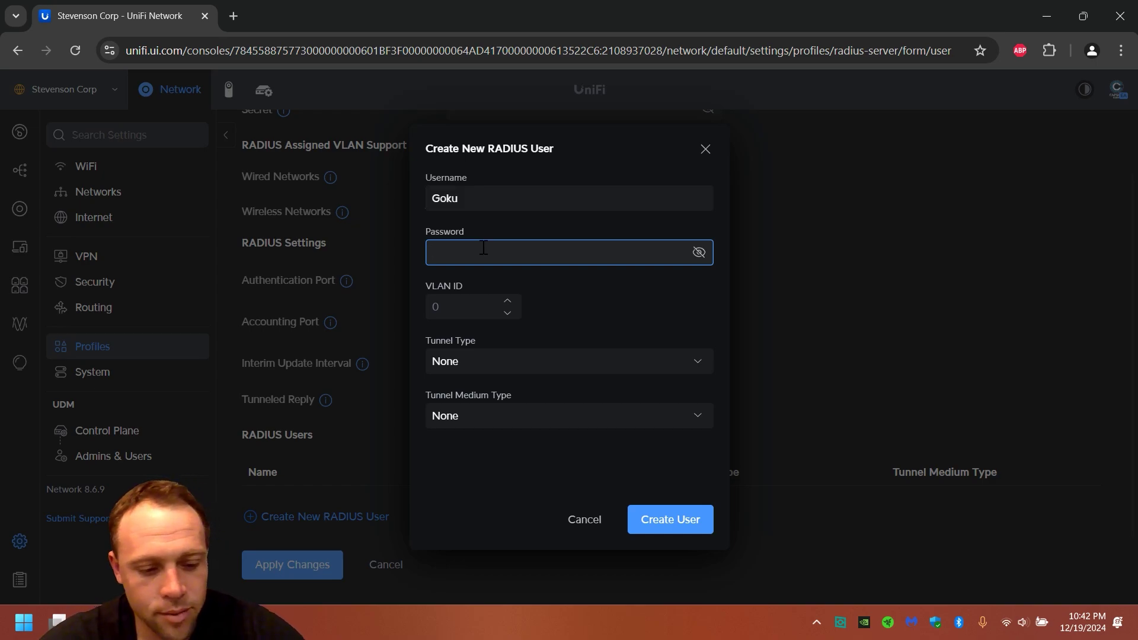
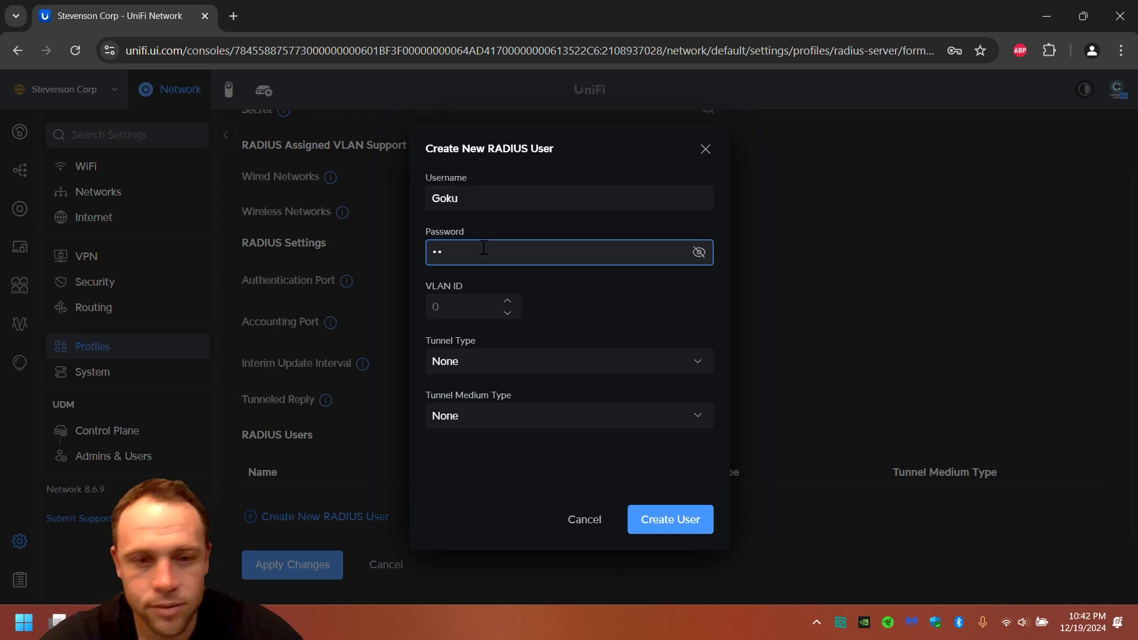
{"action": "key", "text": "BackSpace"}
{"action": "key", "text": "BackSpace"}
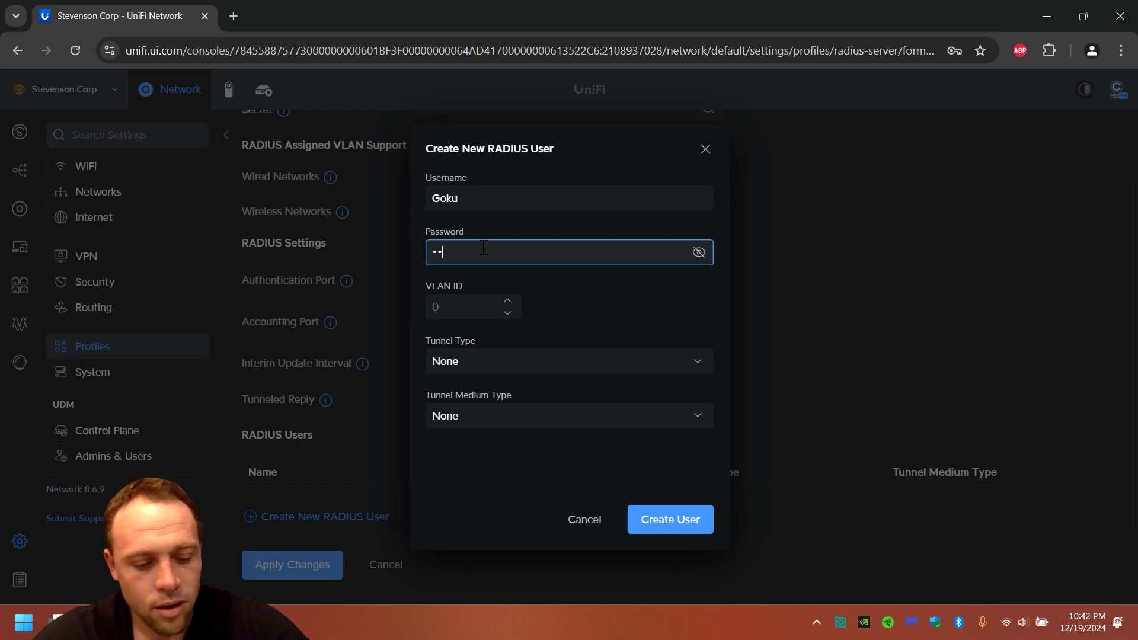
{"action": "left_click", "coordinate": [700, 254]}
{"action": "left_click", "coordinate": [700, 254]}
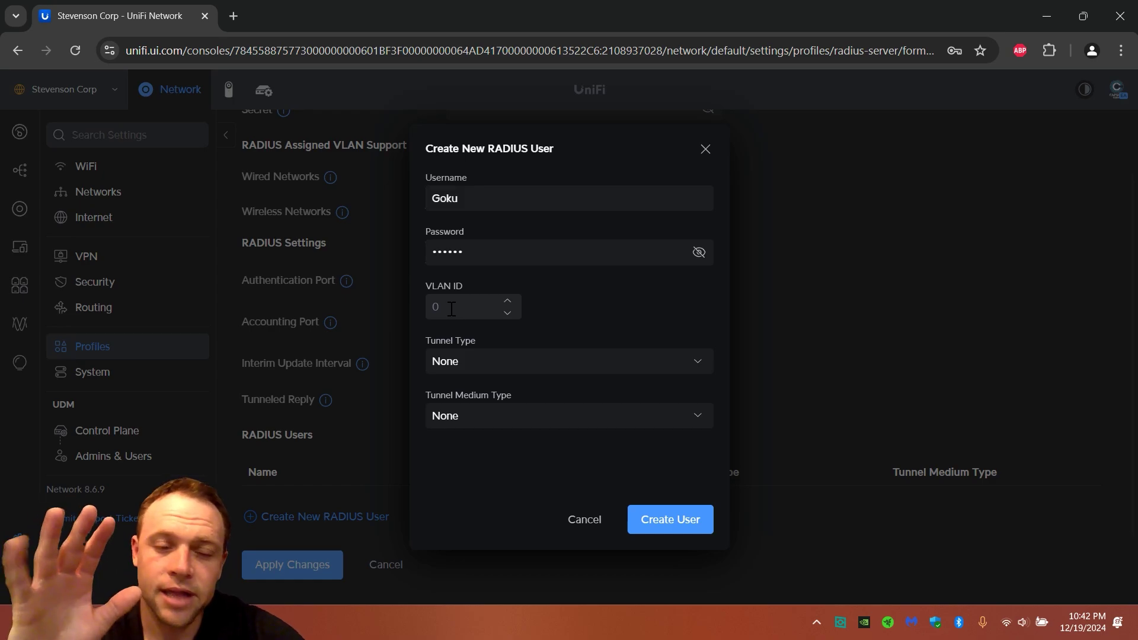
Enter VLAN ID 2, then cancel creating the RADIUS user
{"action": "left_click", "coordinate": [451, 308]}
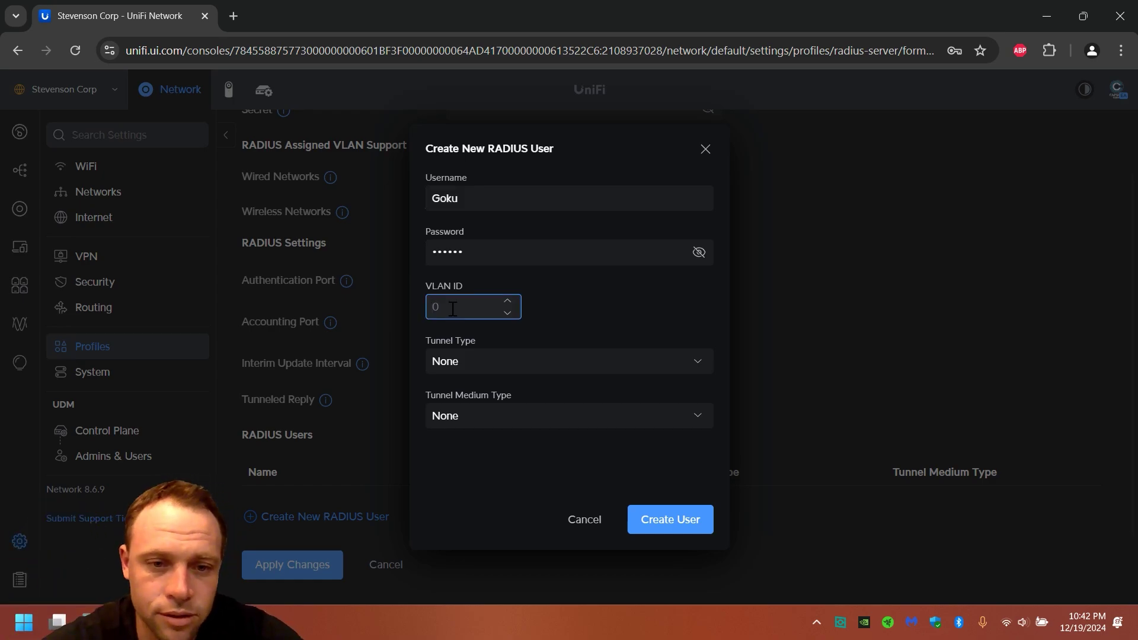
{"action": "type", "text": "2"}
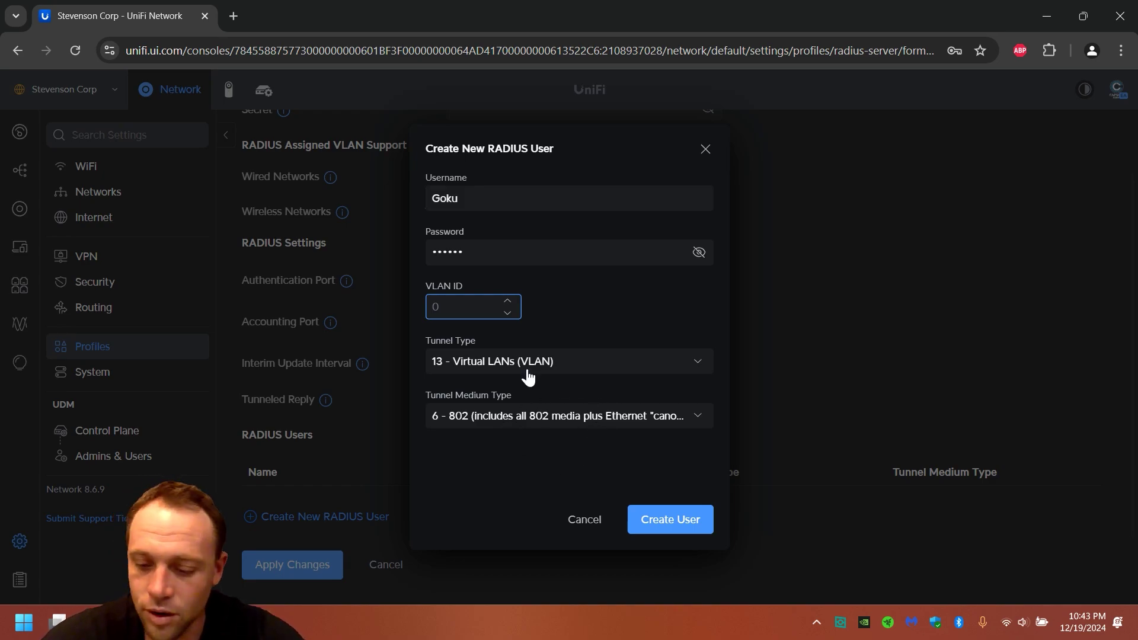
{"action": "left_click", "coordinate": [588, 329]}
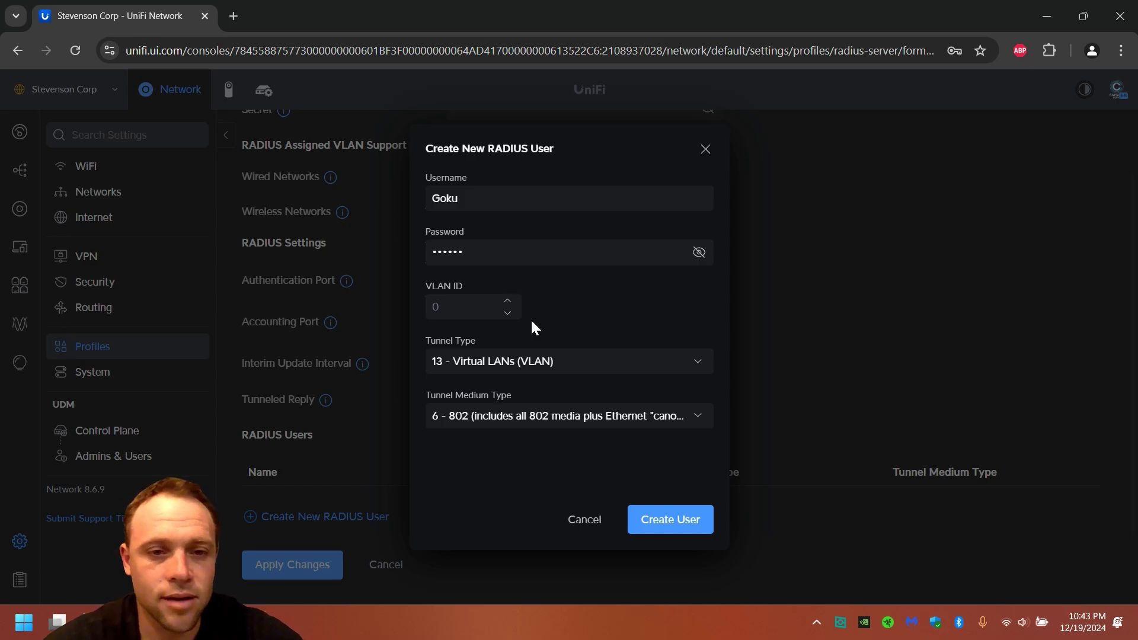
{"action": "left_click", "coordinate": [585, 522]}
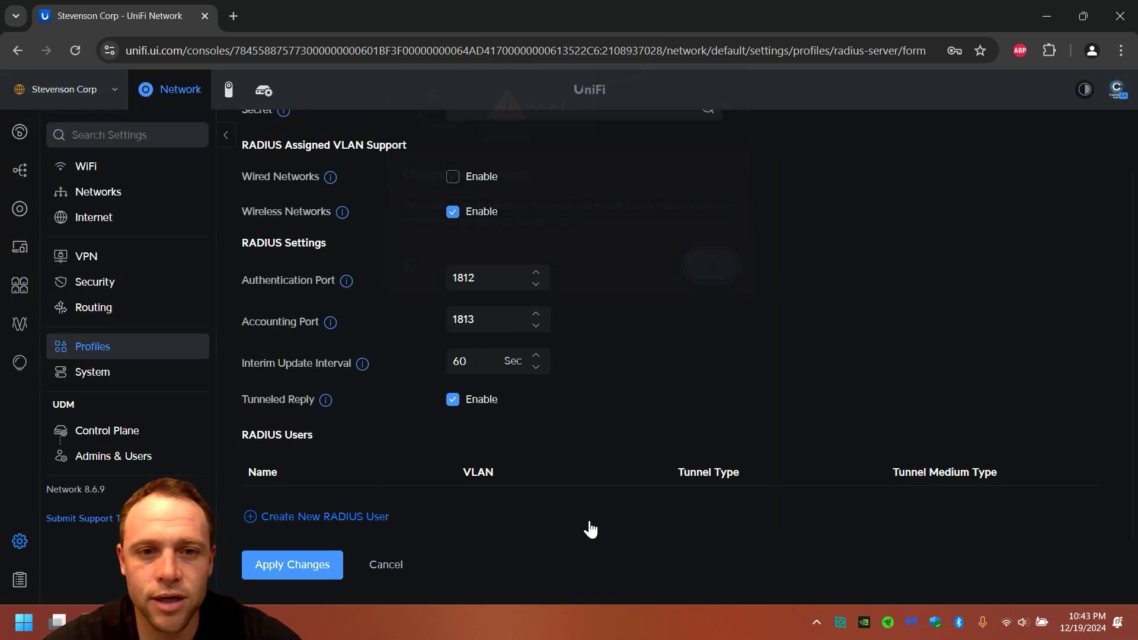
Dismiss the breach warning, leave without saving, and return to the RADIUS profiles list
{"action": "left_click", "coordinate": [697, 266]}
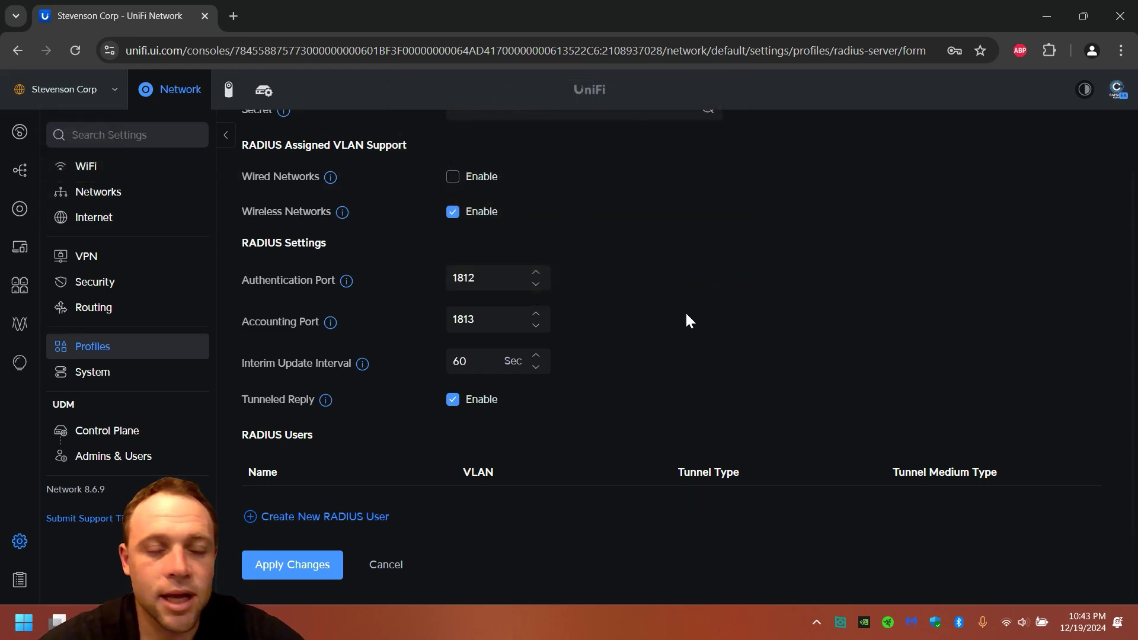
{"action": "left_click", "coordinate": [138, 199]}
{"action": "left_click", "coordinate": [679, 377]}
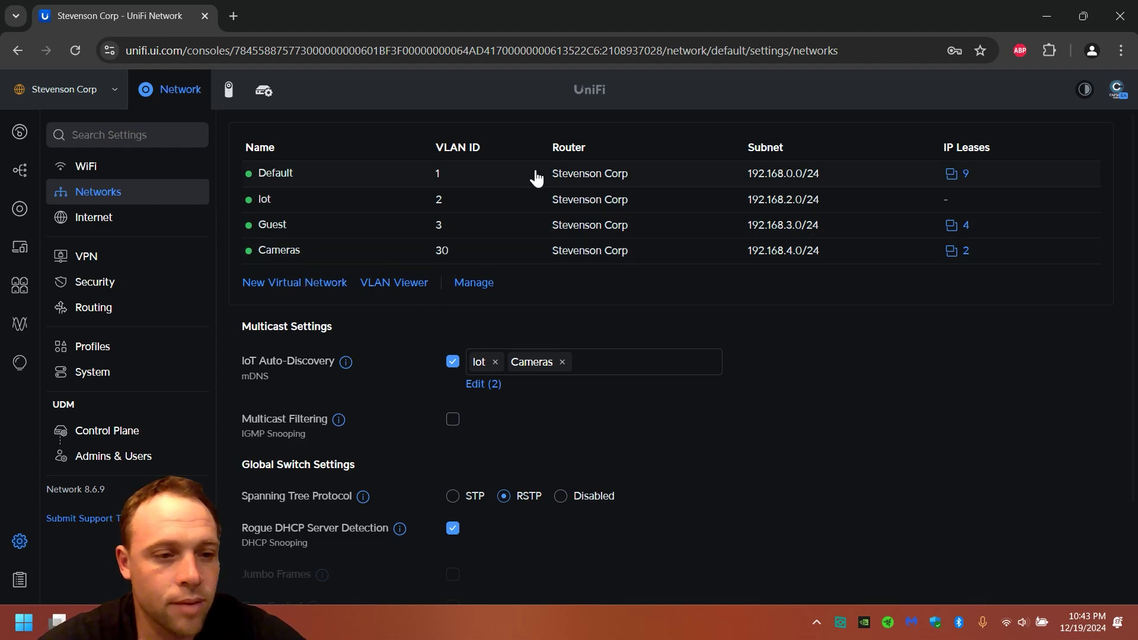
{"action": "left_click", "coordinate": [89, 351]}
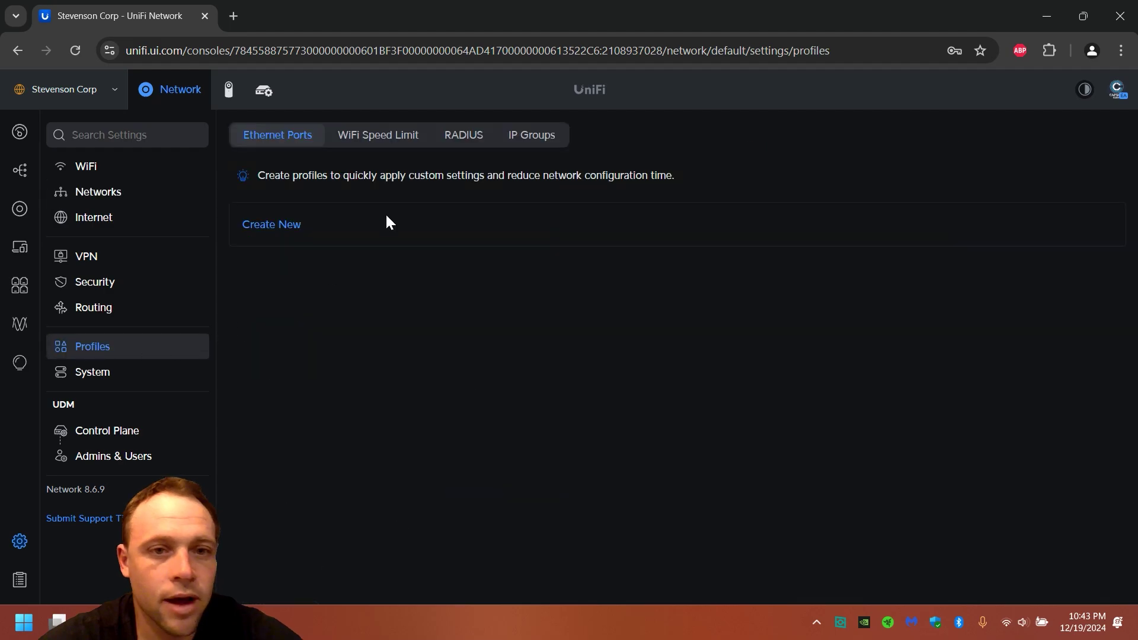
{"action": "left_click", "coordinate": [460, 141]}
In the Default RADIUS profile, enable wireless RADIUS-assigned VLANs and set the interim interval to 60
{"action": "left_click", "coordinate": [452, 256]}
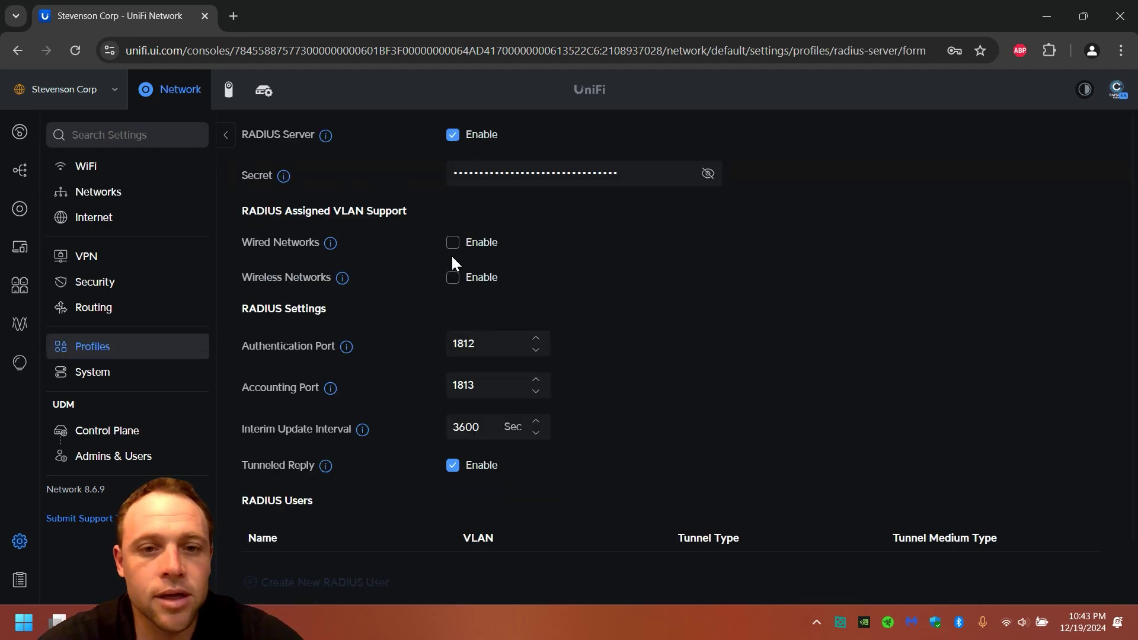
{"action": "left_click", "coordinate": [453, 278]}
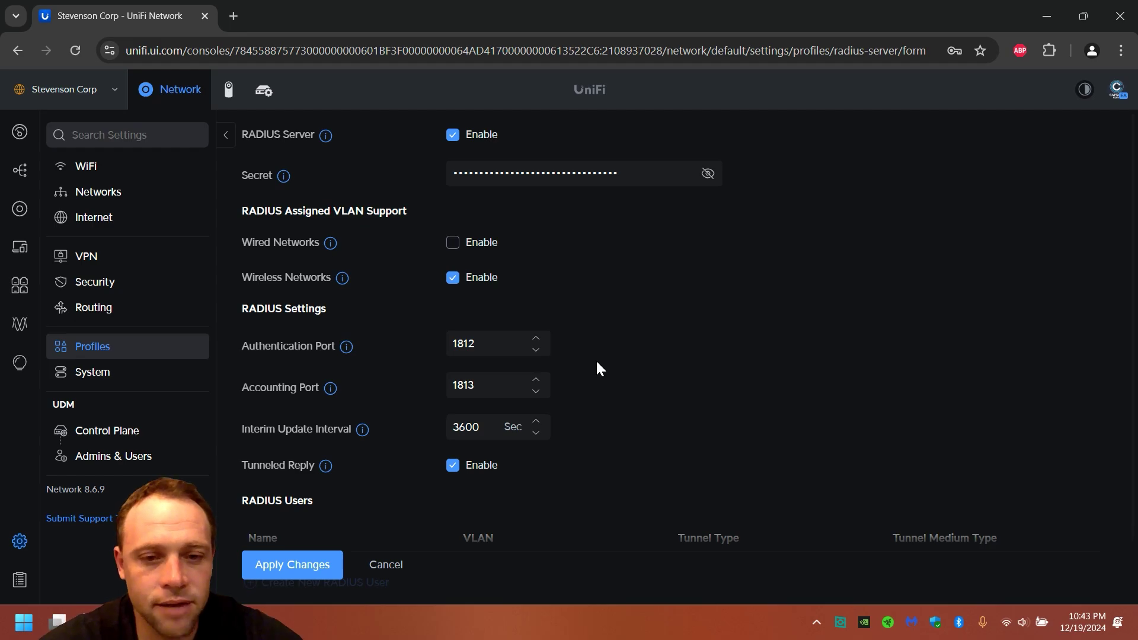
{"action": "double_click", "coordinate": [482, 427]}
{"action": "type", "text": "60"}
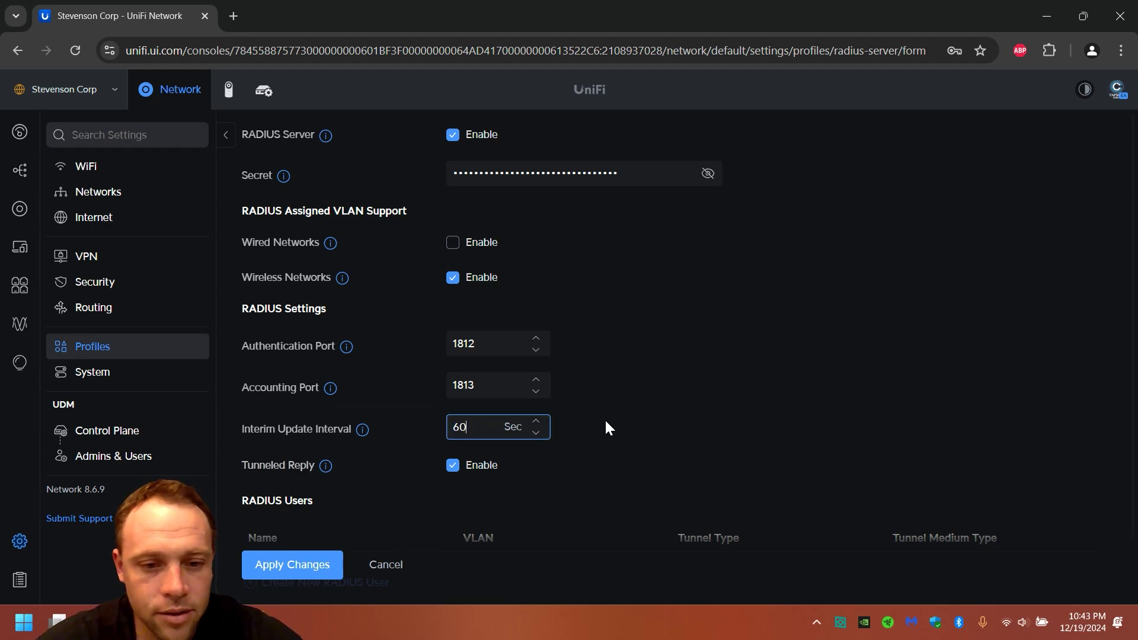
{"action": "scroll", "coordinate": [608, 427], "scroll_direction": "down", "scroll_amount": 1}
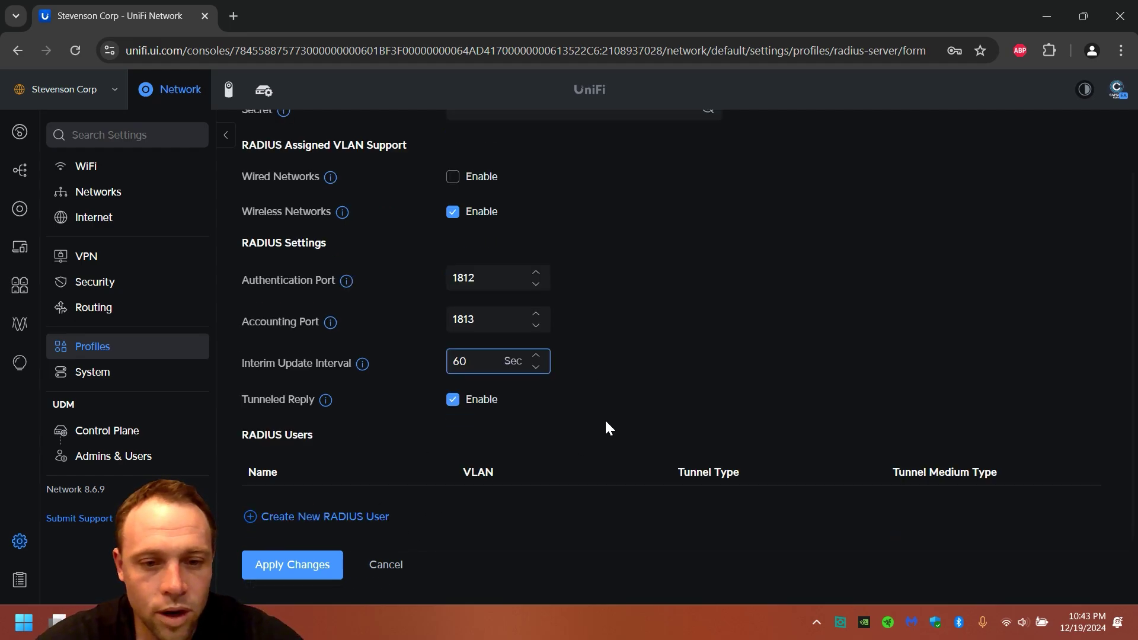
Start a new RADIUS user with username Goku and a password
{"action": "left_click", "coordinate": [376, 518]}
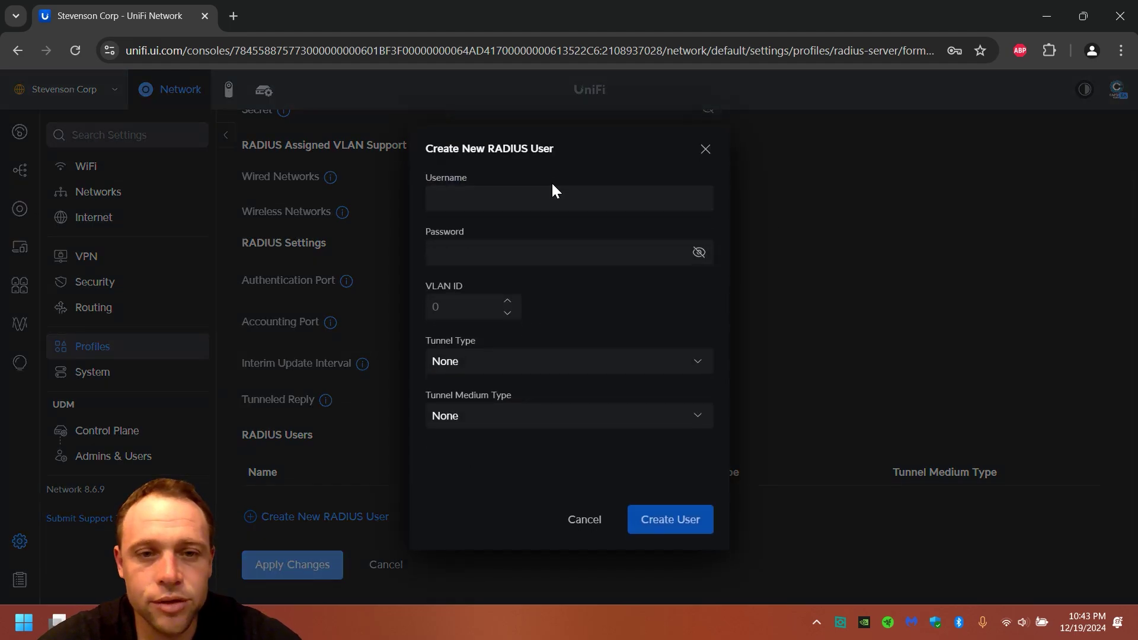
{"action": "left_click", "coordinate": [529, 199]}
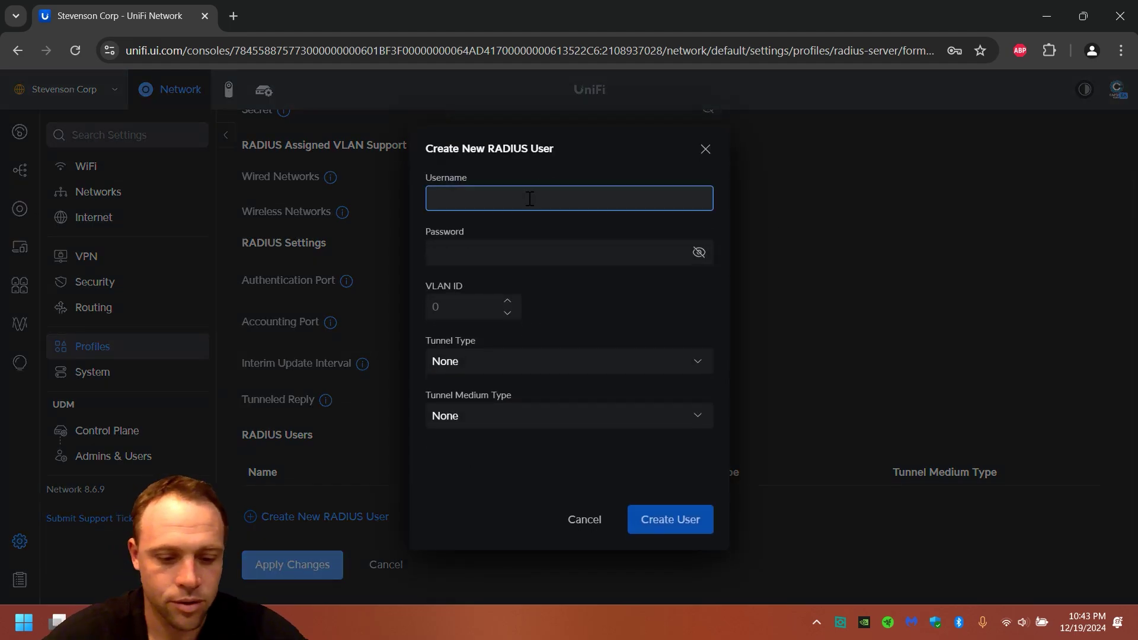
{"action": "type", "text": "Goku"}
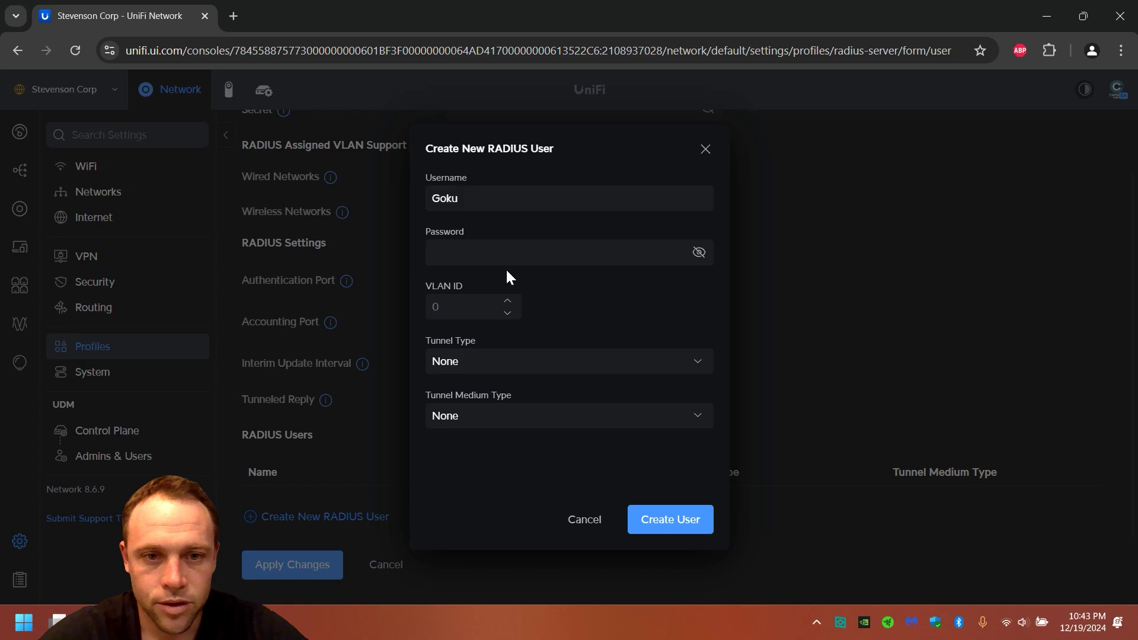
{"action": "left_click", "coordinate": [513, 265]}
{"action": "type", "text": "•"}
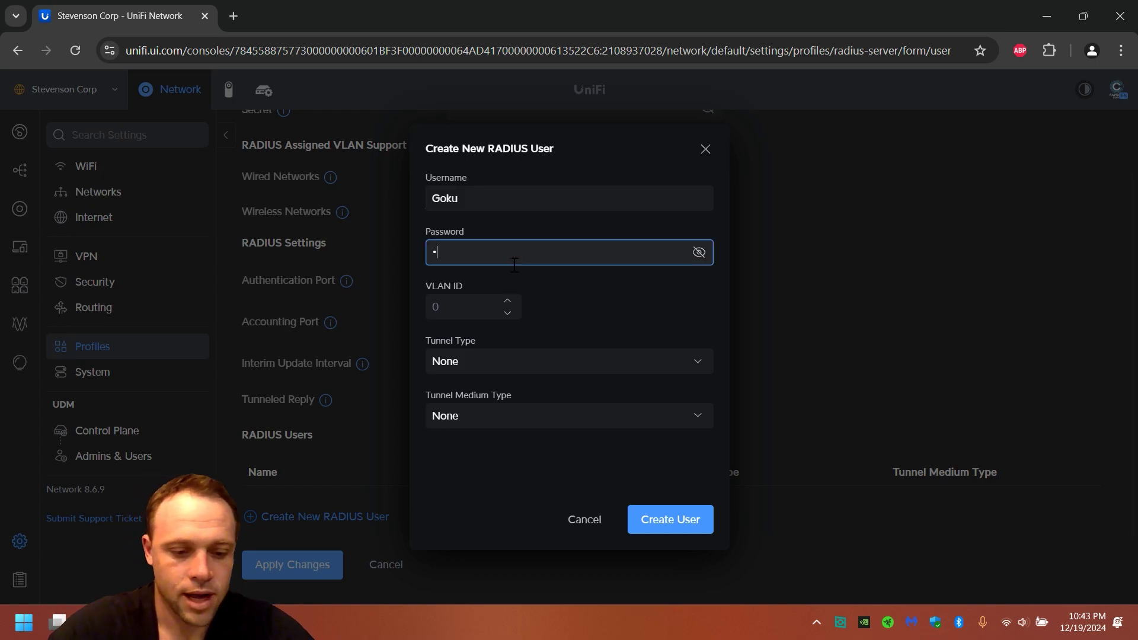
{"action": "type", "text": "•••"}
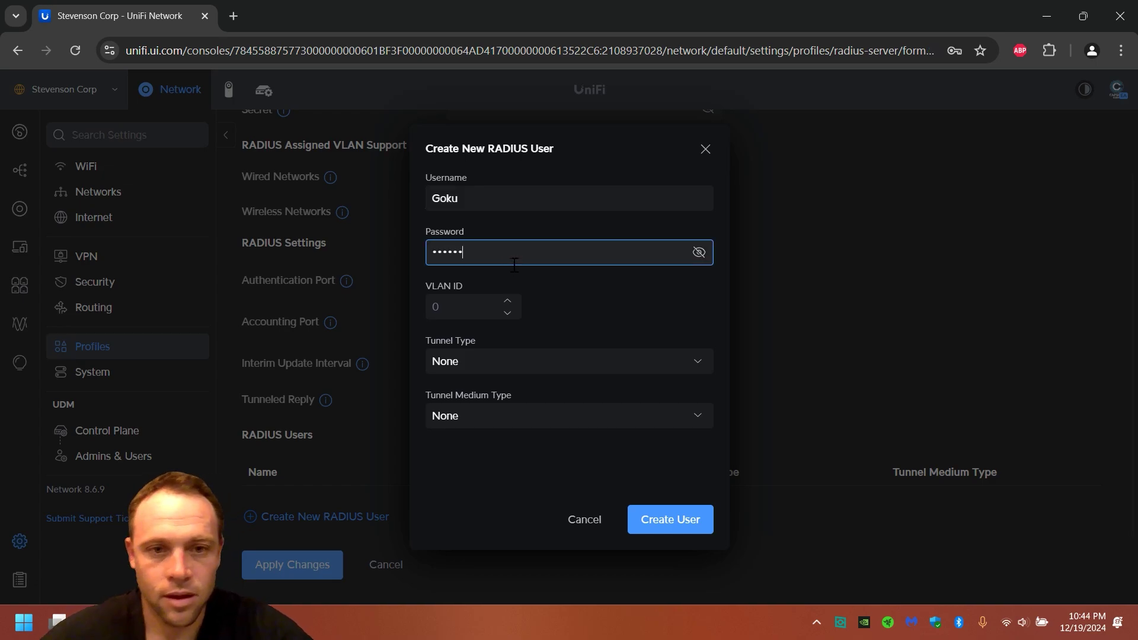
{"action": "left_click", "coordinate": [698, 255]}
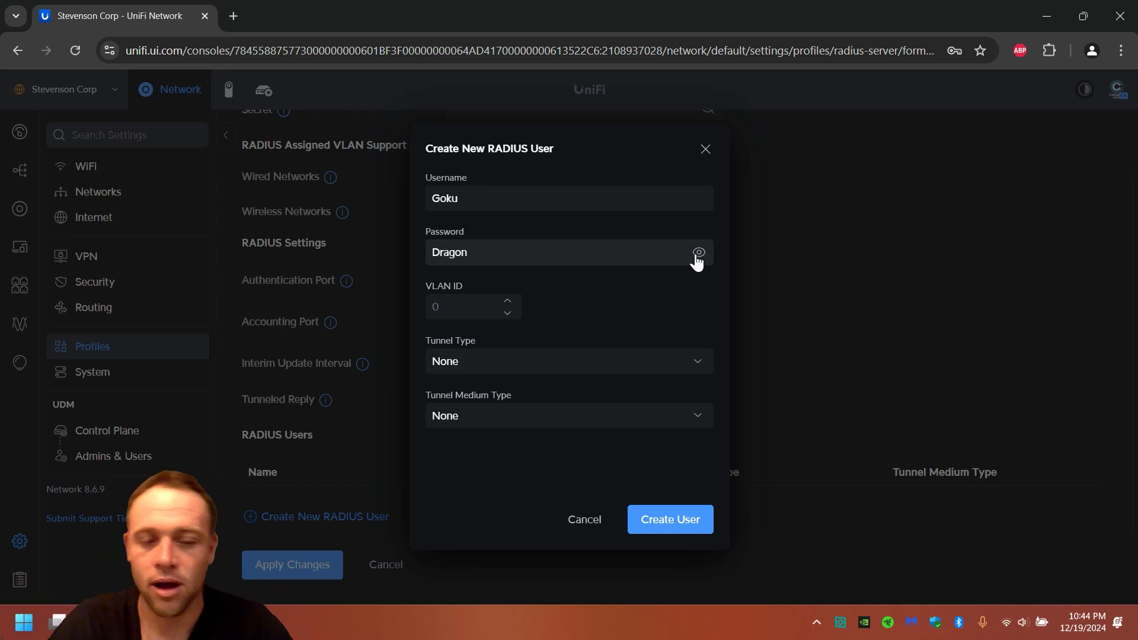
Give the user VLAN ID 3, keeping Virtual LANs tunnel type and 802 medium type
{"action": "left_click", "coordinate": [502, 371]}
{"action": "left_click", "coordinate": [528, 330]}
{"action": "left_click", "coordinate": [500, 309]}
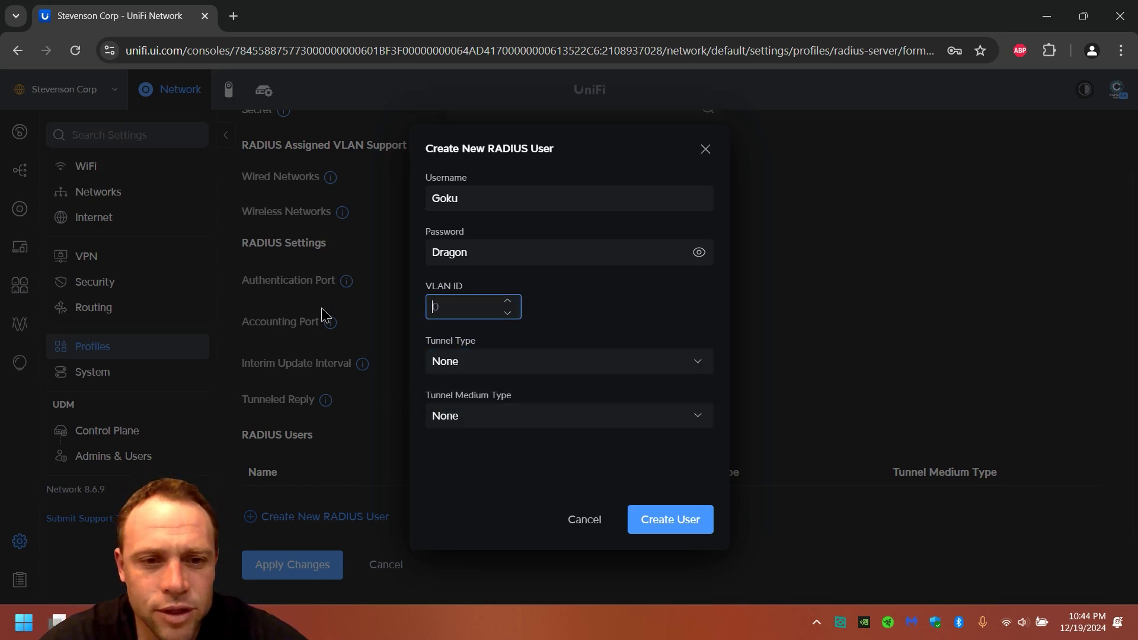
{"action": "type", "text": "3"}
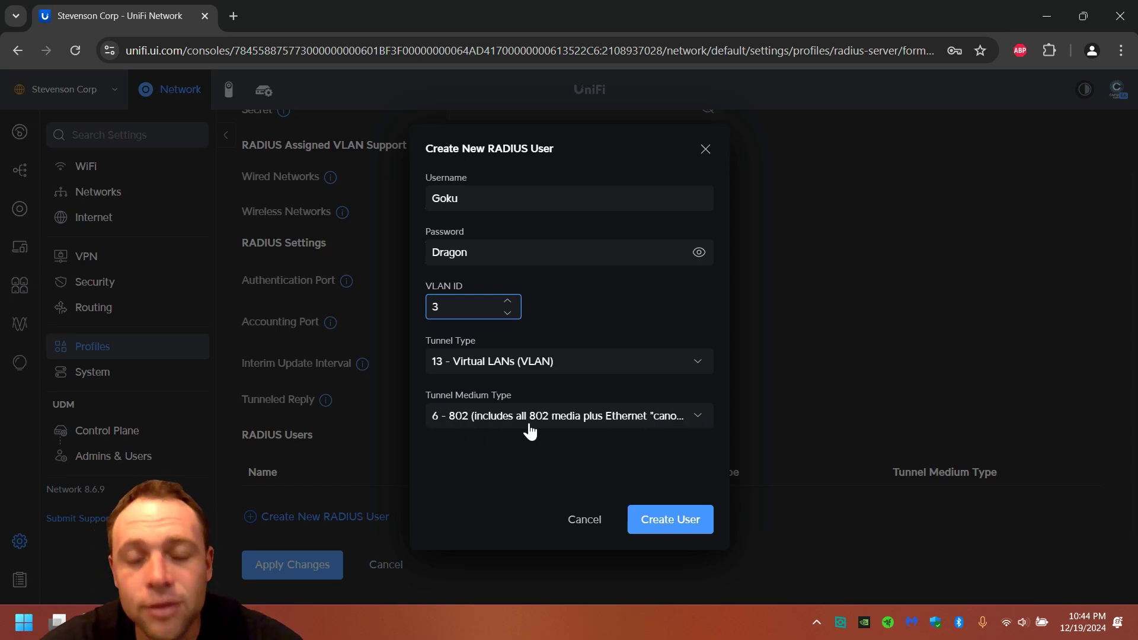
{"action": "left_click", "coordinate": [642, 416]}
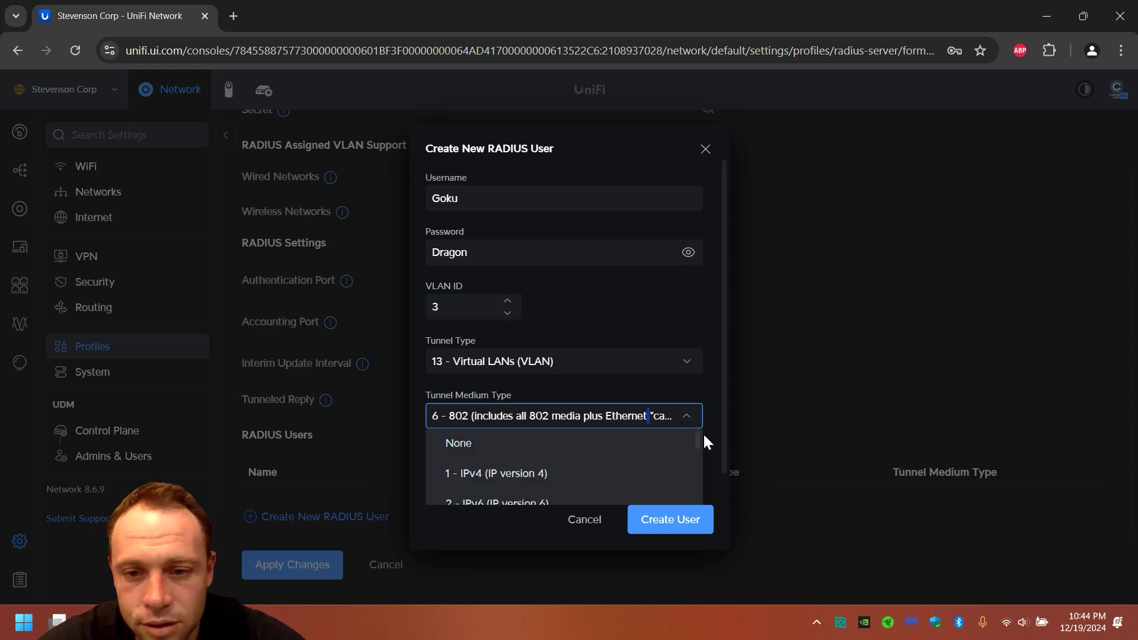
{"action": "left_click_drag", "start_coordinate": [697, 451], "coordinate": [718, 405]}
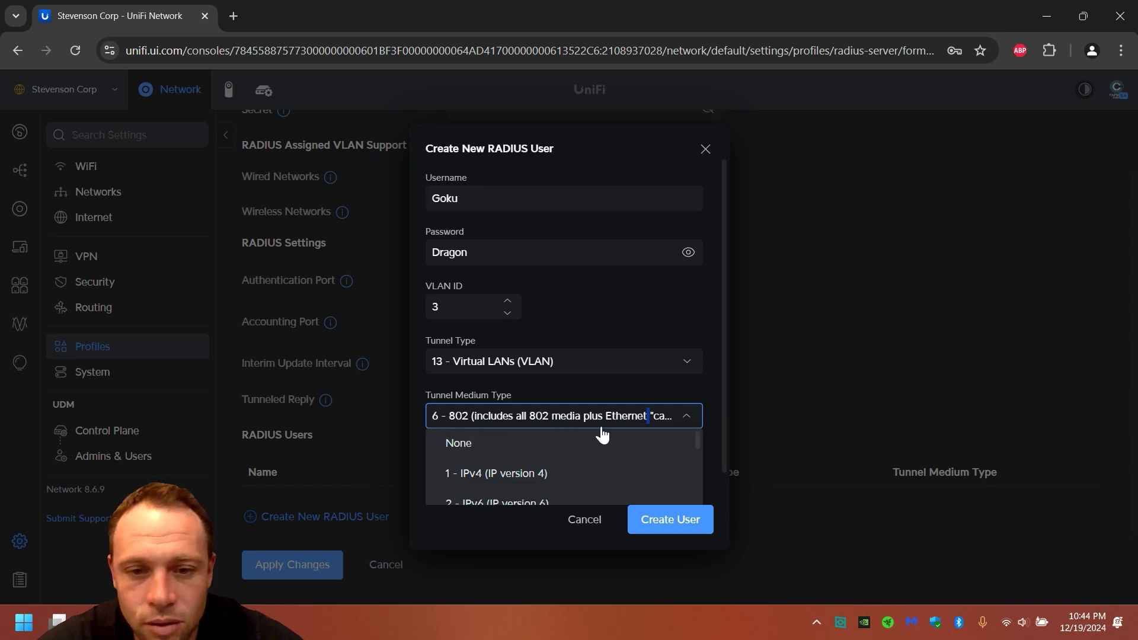
{"action": "left_click", "coordinate": [708, 392]}
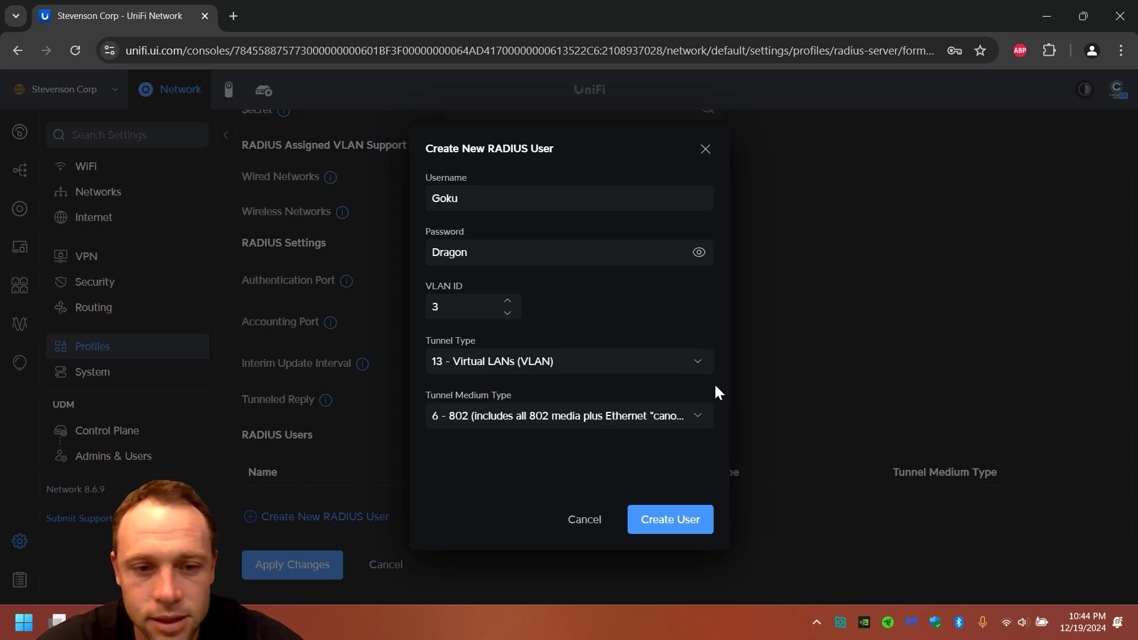
Create the user, apply the Default RADIUS profile changes, and reopen it to verify
{"action": "left_click", "coordinate": [690, 513]}
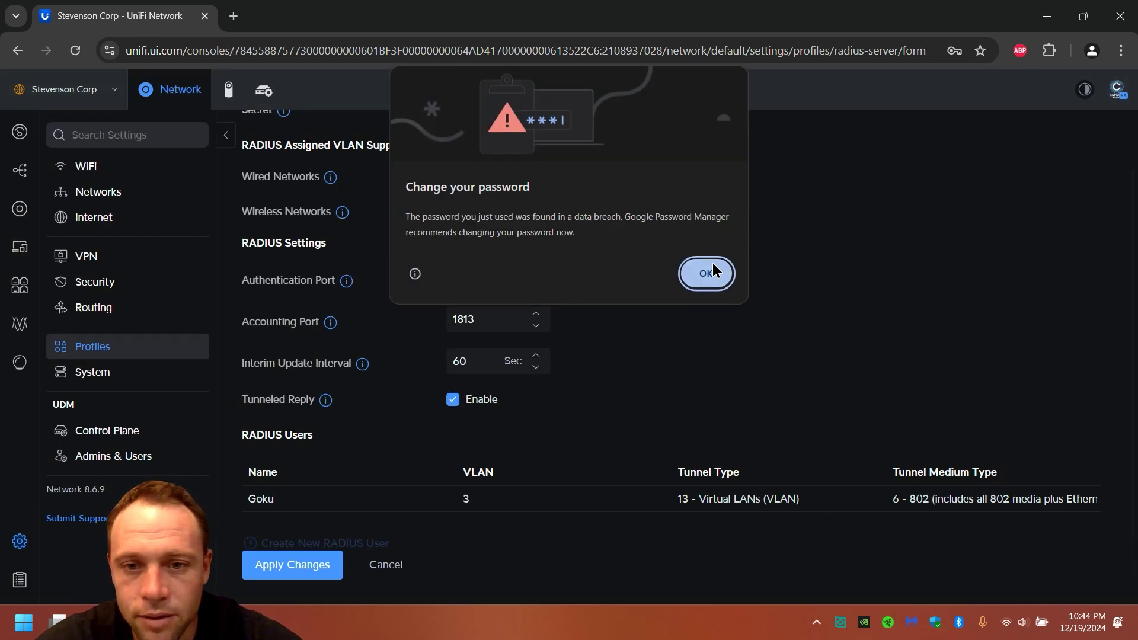
{"action": "left_click", "coordinate": [705, 273]}
{"action": "left_click", "coordinate": [330, 563]}
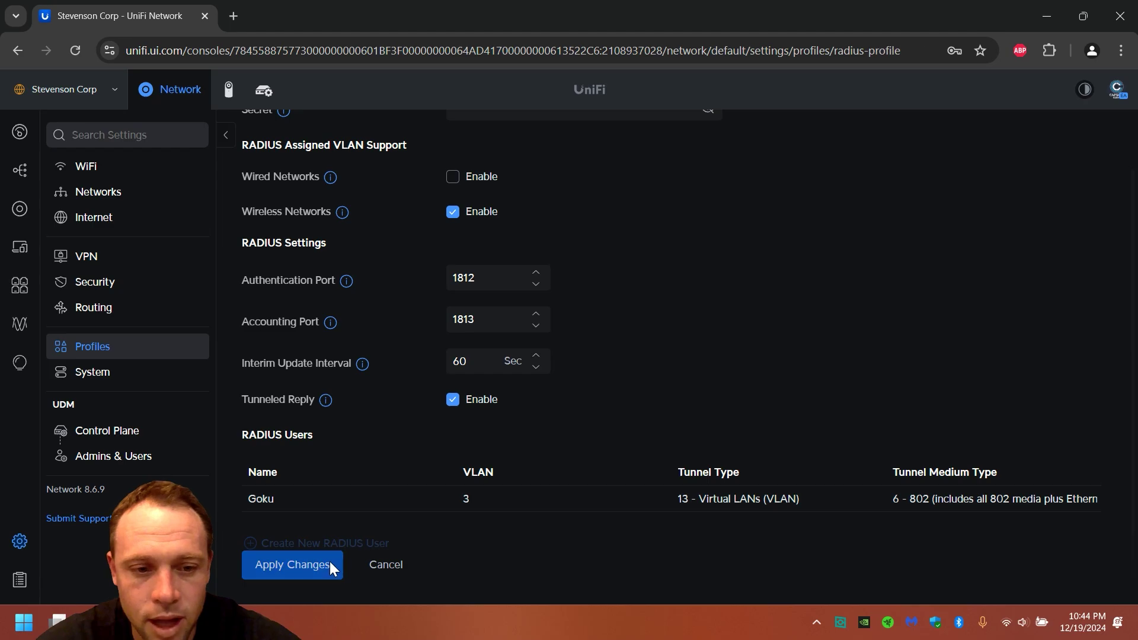
{"action": "left_click", "coordinate": [683, 259]}
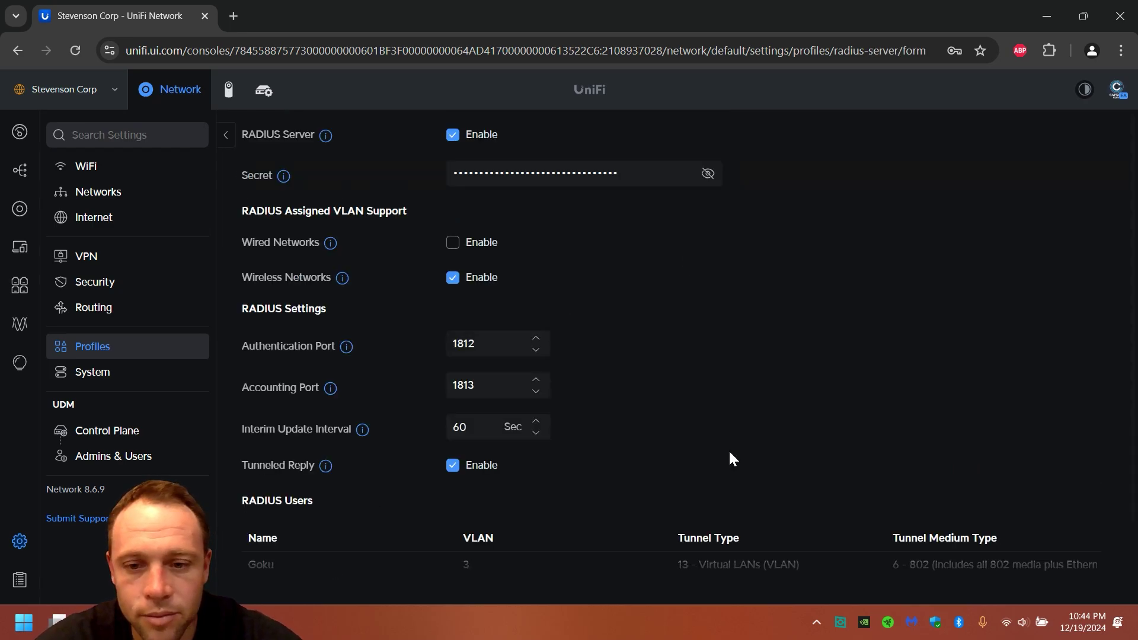
{"action": "scroll", "coordinate": [732, 459], "scroll_direction": "down", "scroll_amount": 2}
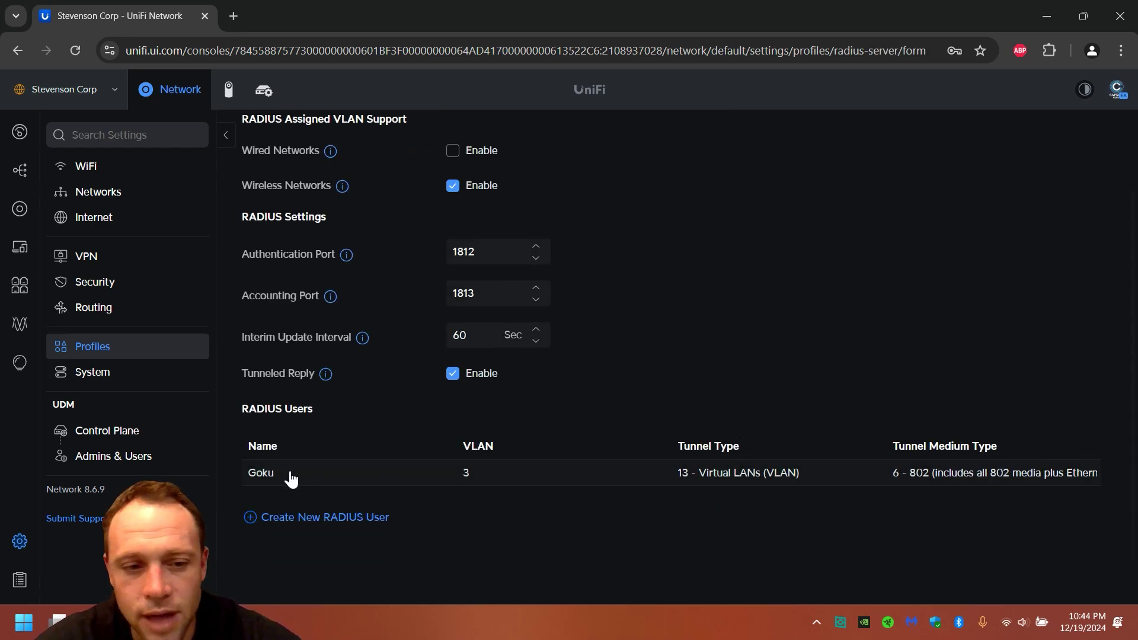
From Windows Quick Settings, choose to connect to the test Wi-Fi network
{"action": "left_click", "coordinate": [1005, 623]}
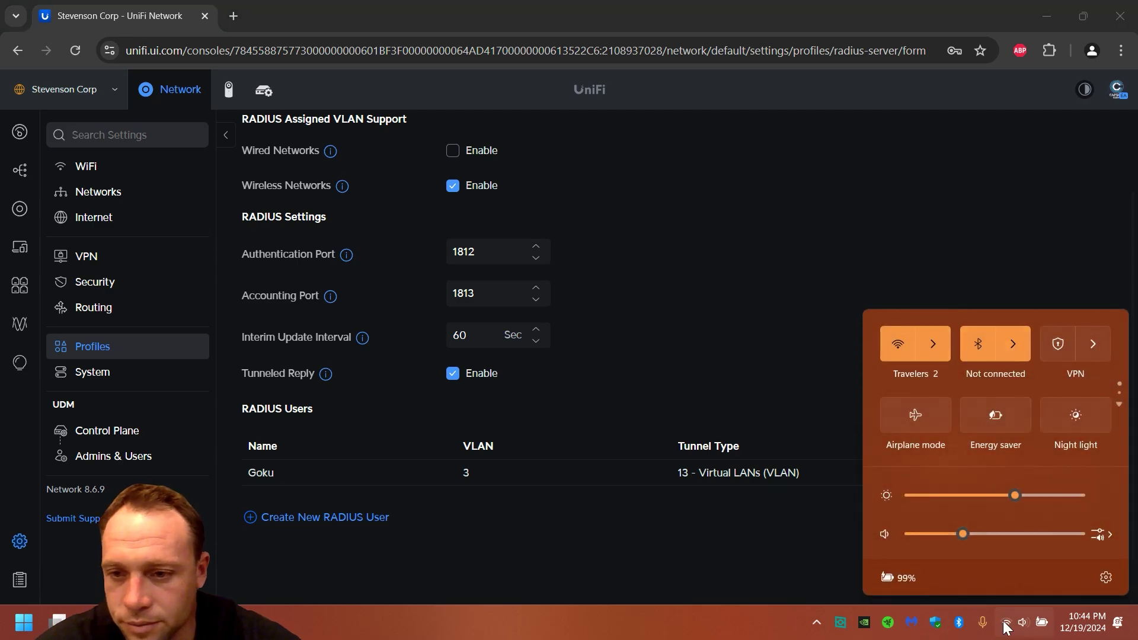
{"action": "left_click", "coordinate": [931, 344]}
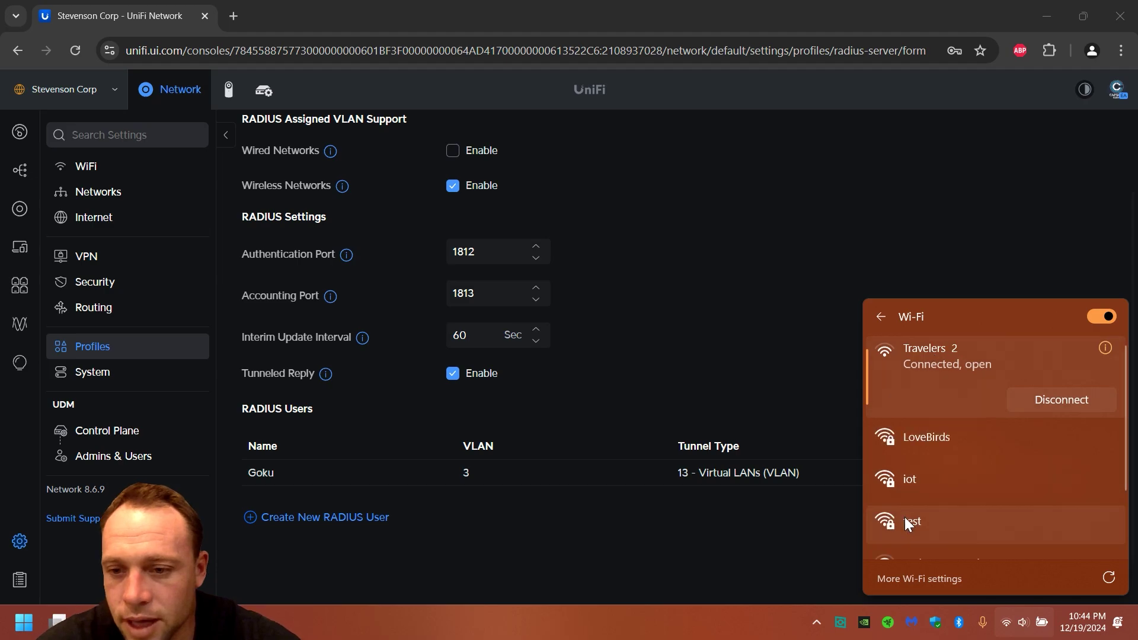
{"action": "left_click", "coordinate": [905, 517]}
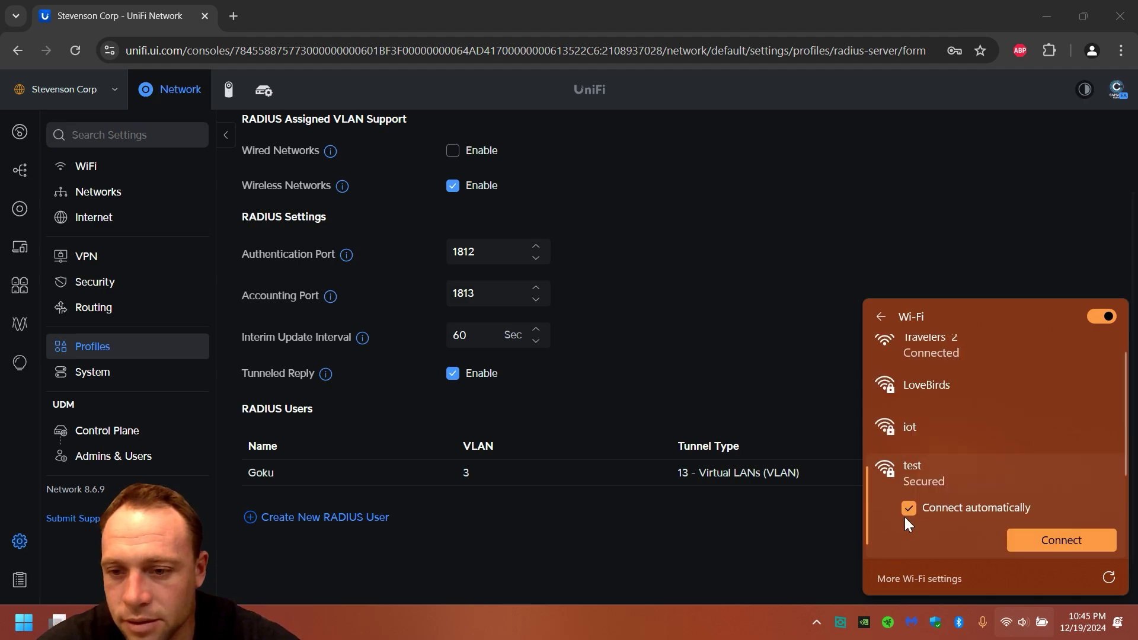
{"action": "left_click", "coordinate": [1094, 540]}
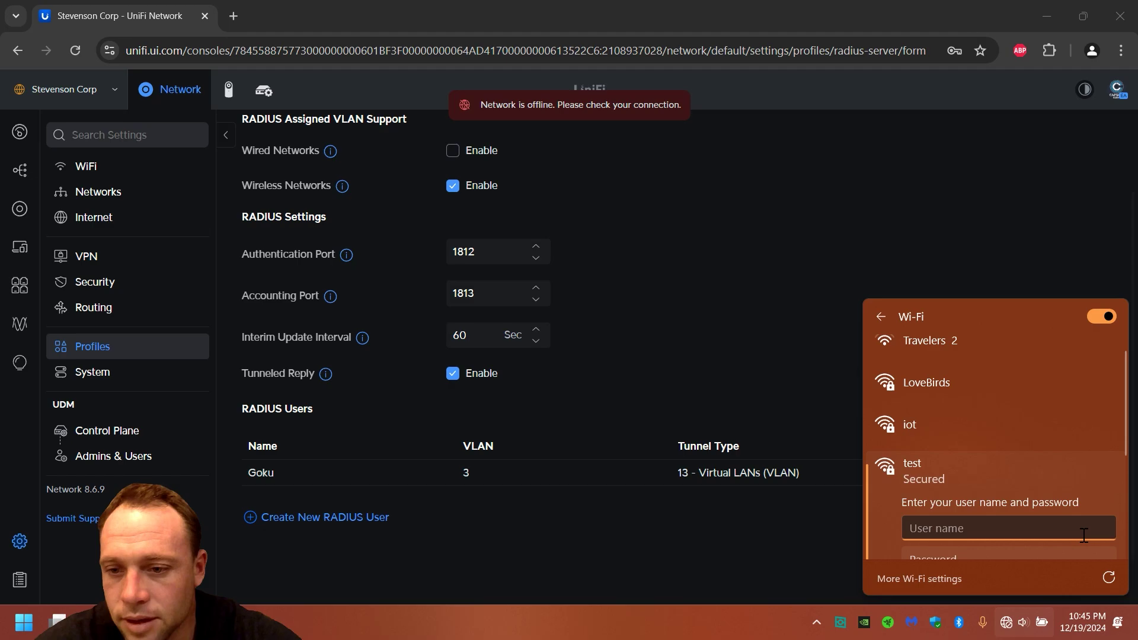
{"action": "scroll", "coordinate": [1051, 497], "scroll_direction": "down", "scroll_amount": 3}
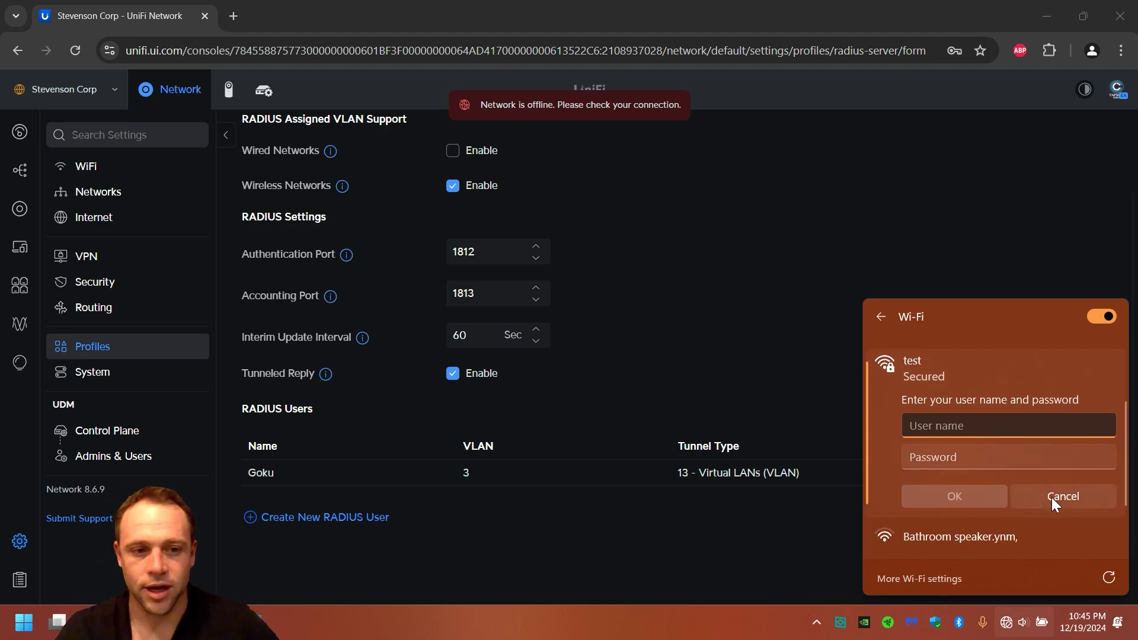
Sign in with the RADIUS user's username and password, connect, and close the Wi-Fi list
{"action": "type", "text": "Goku"}
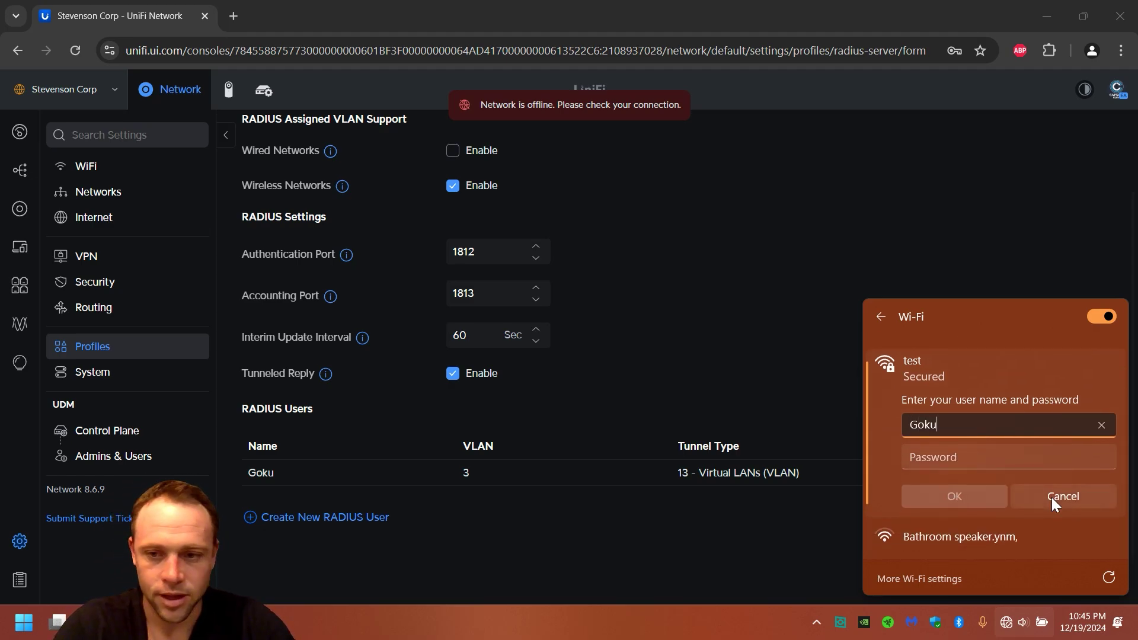
{"action": "left_click", "coordinate": [1027, 456]}
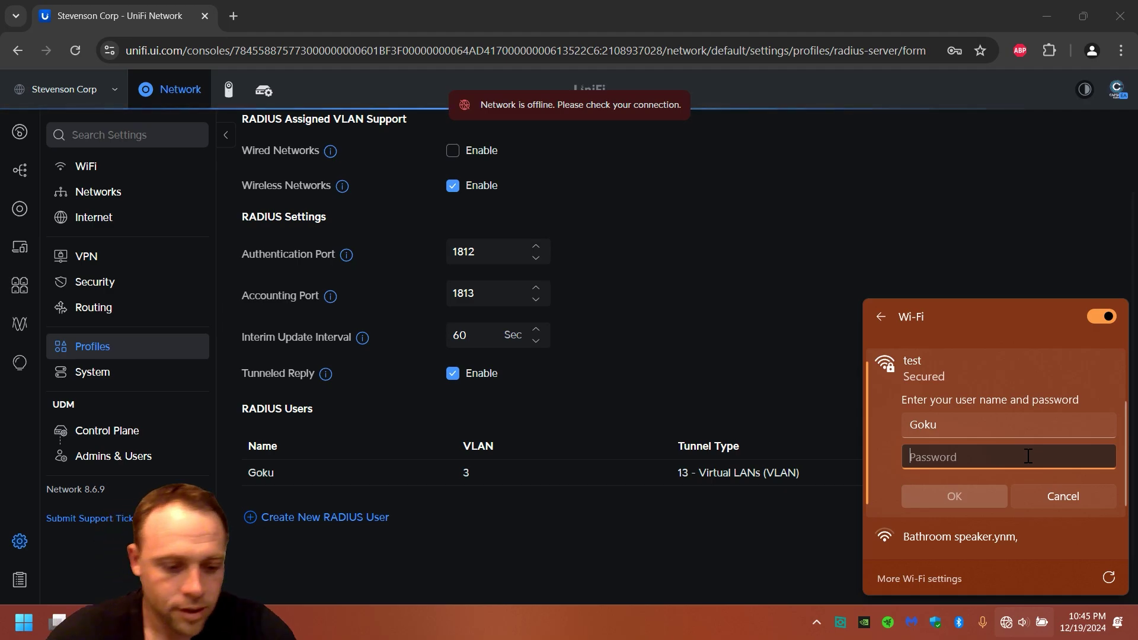
{"action": "type", "text": "•••••"}
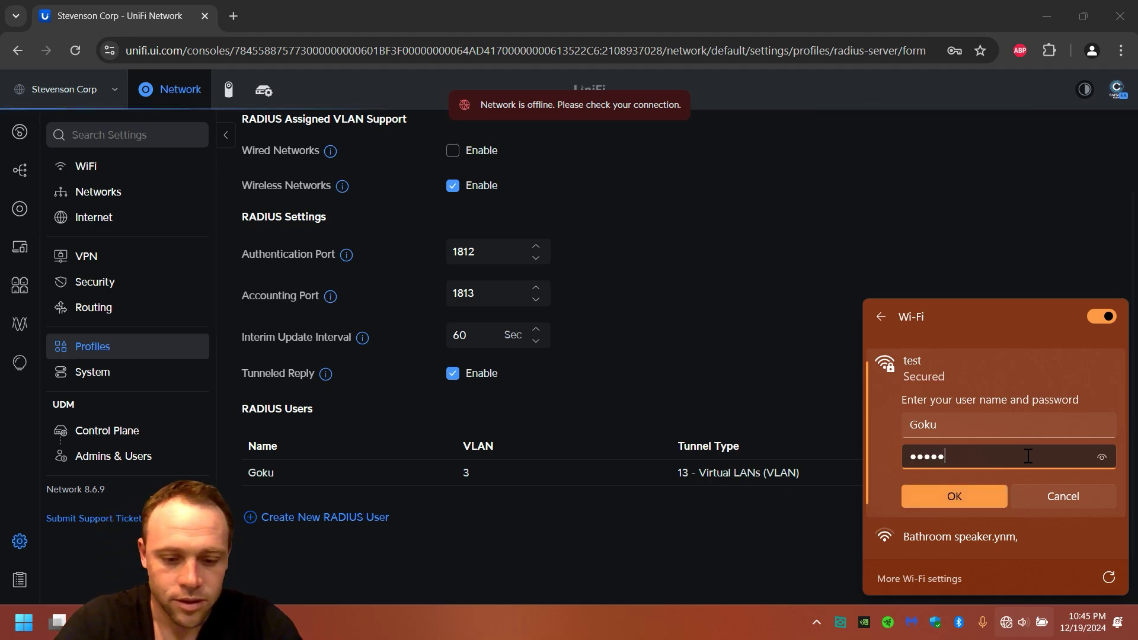
{"action": "left_click", "coordinate": [987, 492]}
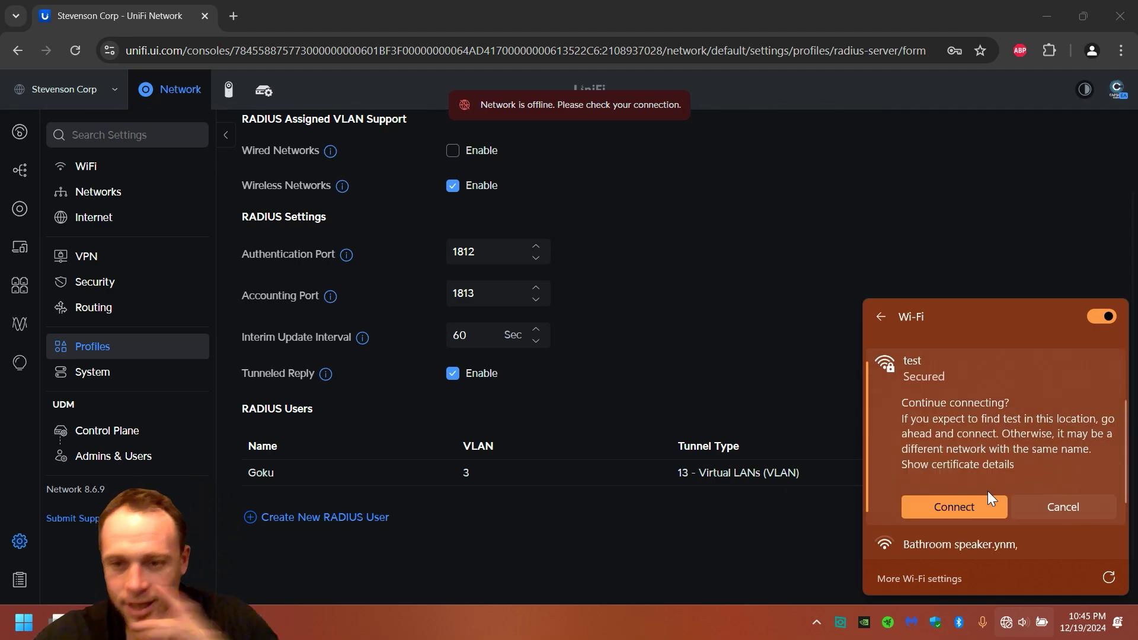
{"action": "left_click", "coordinate": [951, 505]}
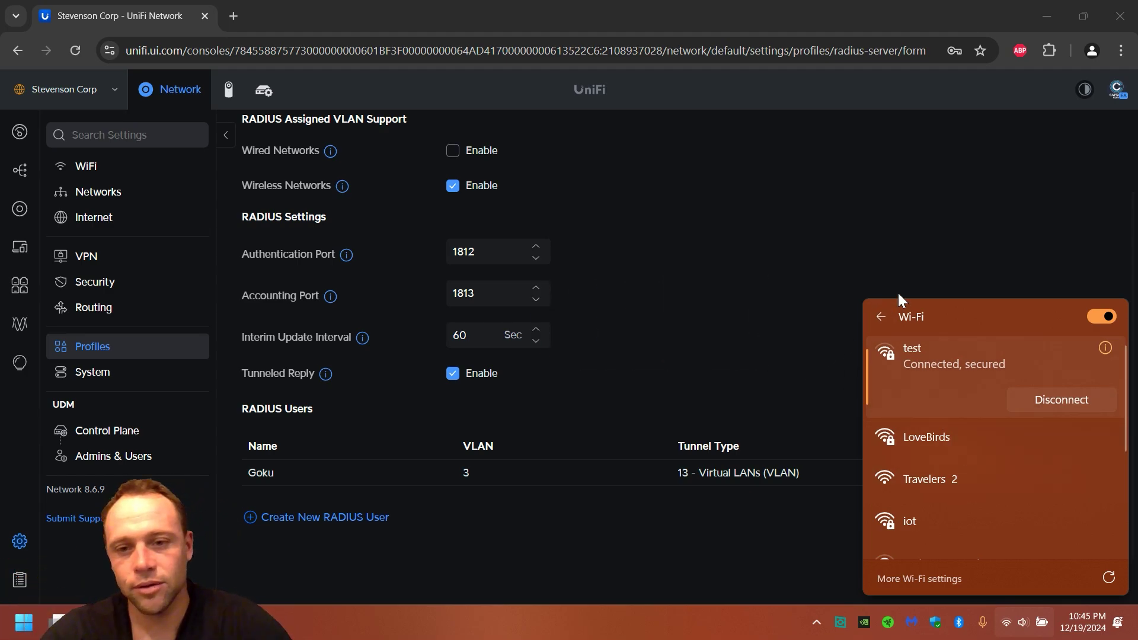
{"action": "left_click", "coordinate": [855, 190]}
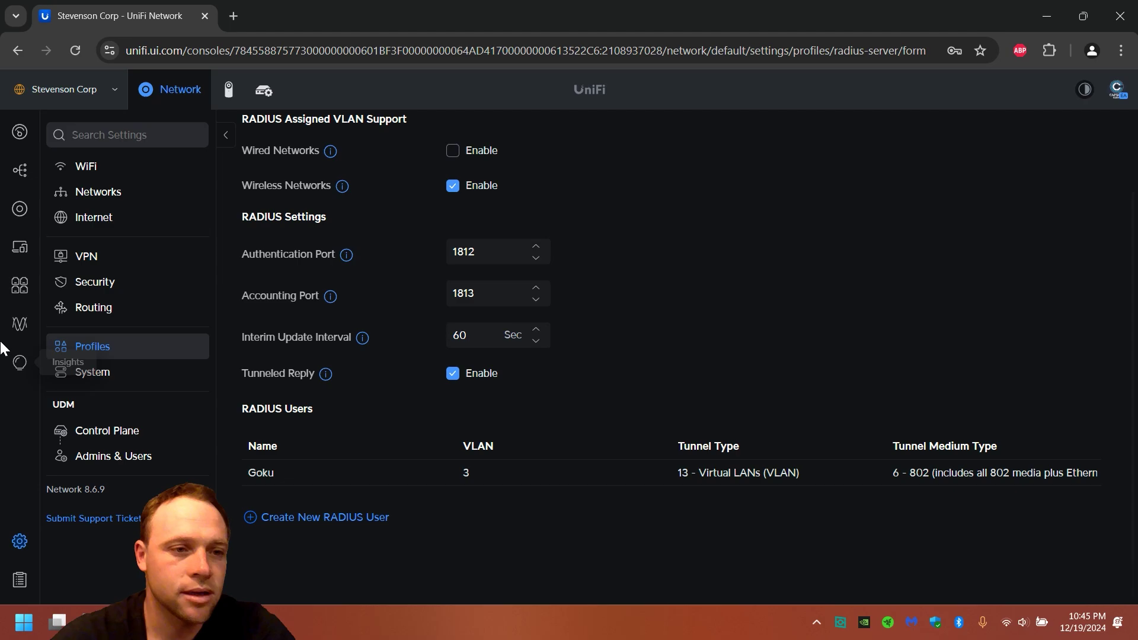
Add the 802.1X Identity column to the online Client Devices table
{"action": "left_click", "coordinate": [21, 249]}
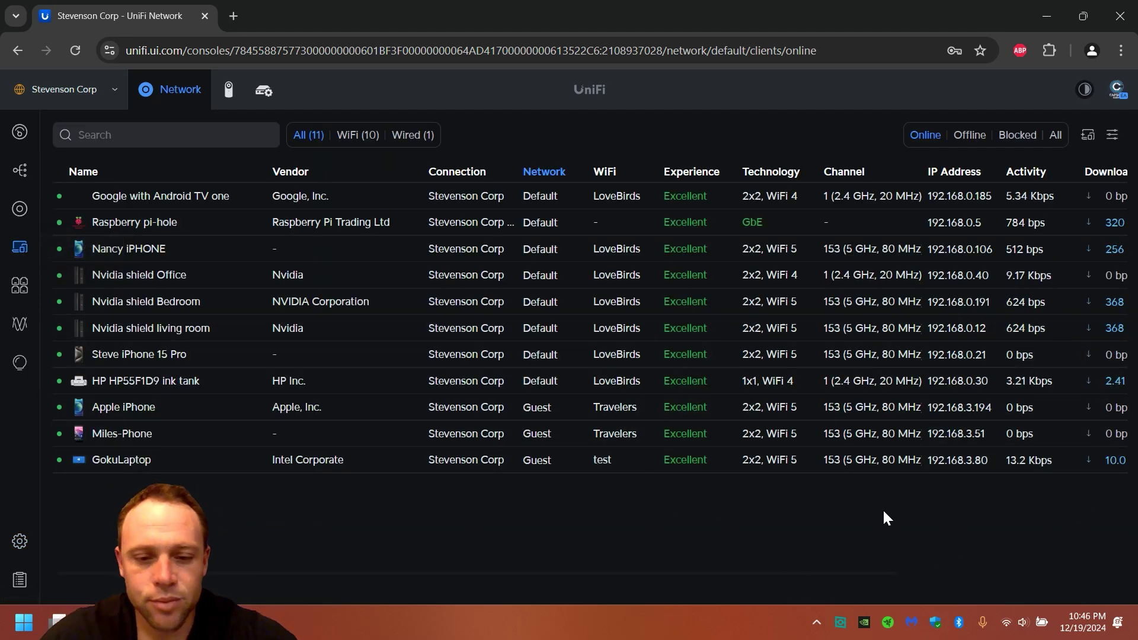
{"action": "left_click", "coordinate": [1114, 134]}
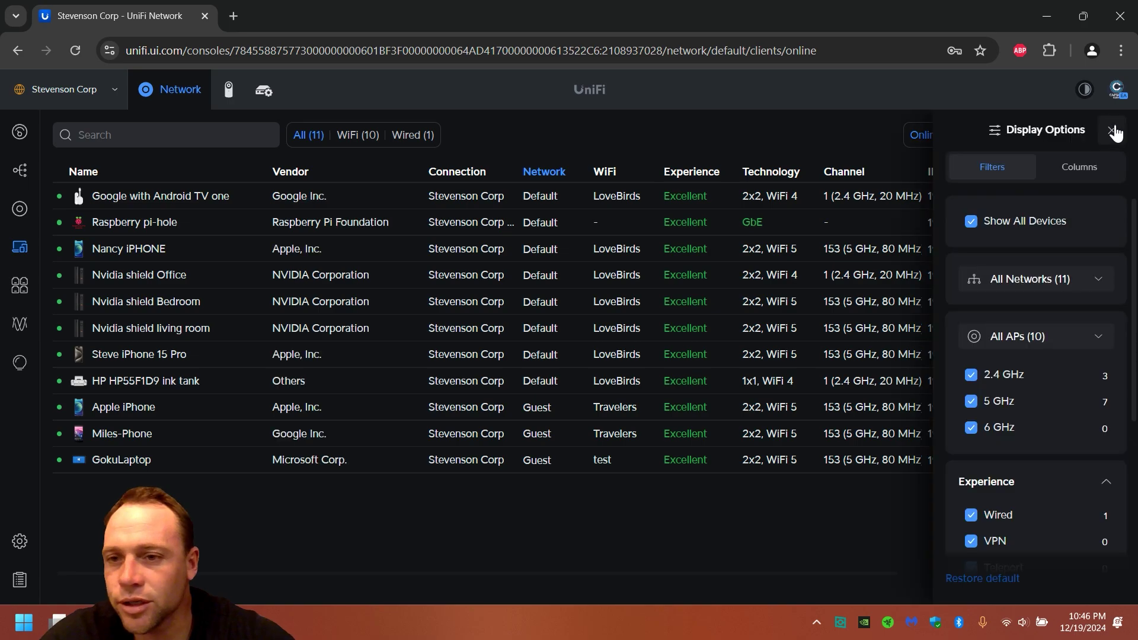
{"action": "left_click", "coordinate": [1078, 169]}
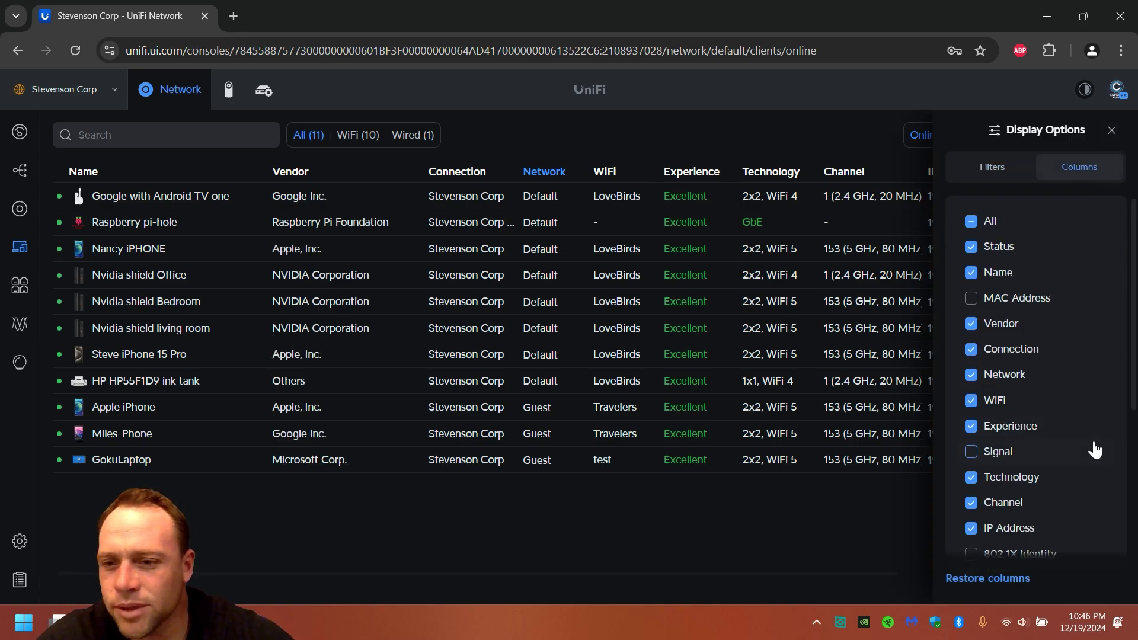
{"action": "scroll", "coordinate": [1095, 450], "scroll_direction": "down", "scroll_amount": 3}
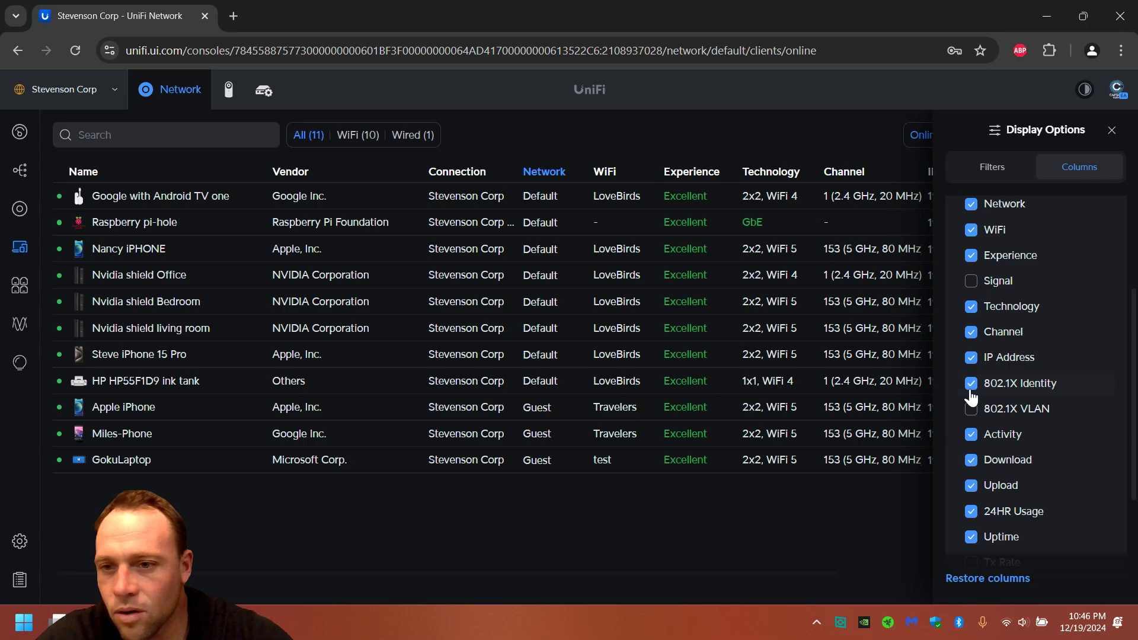
{"action": "left_click", "coordinate": [1112, 130]}
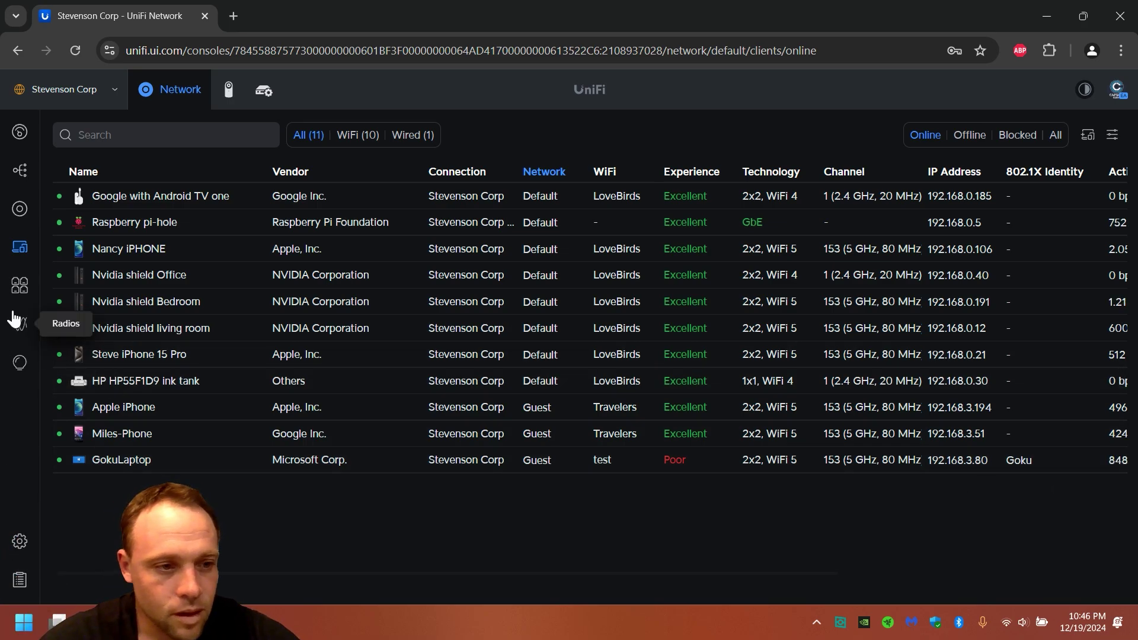
Open the Default RADIUS profile under Settings > Profiles > RADIUS
{"action": "left_click", "coordinate": [19, 548]}
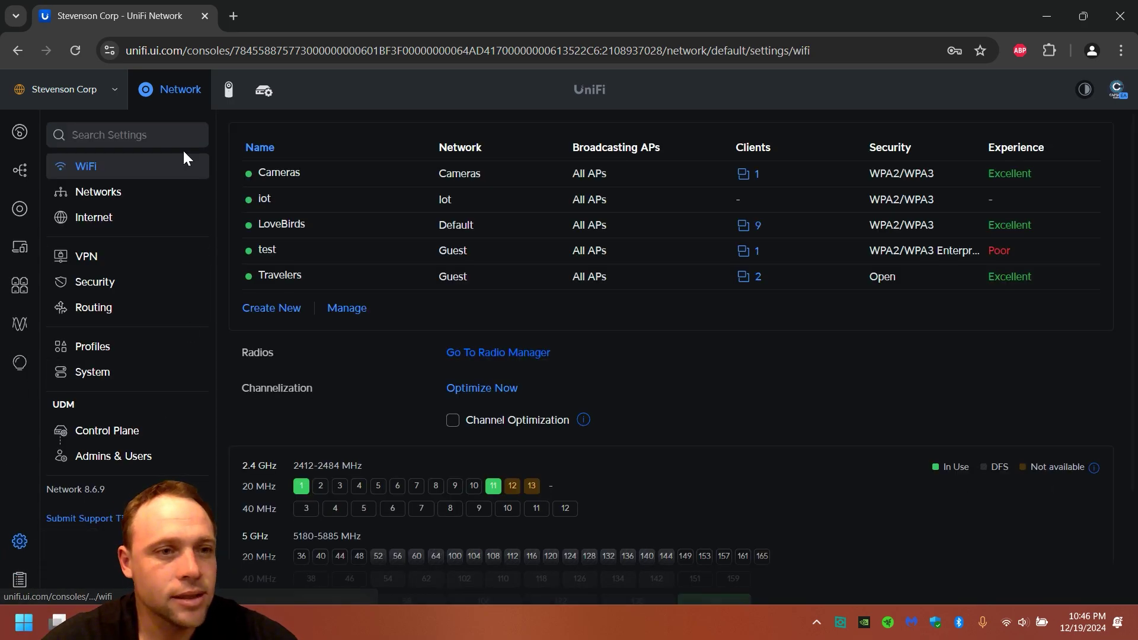
{"action": "left_click", "coordinate": [89, 437]}
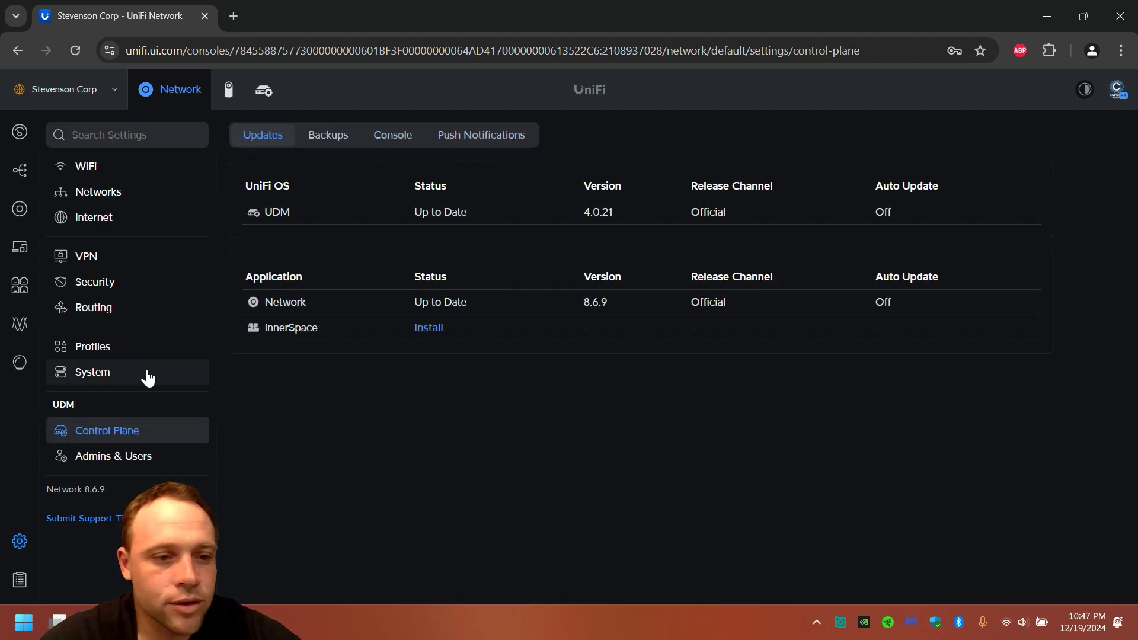
{"action": "left_click", "coordinate": [105, 350]}
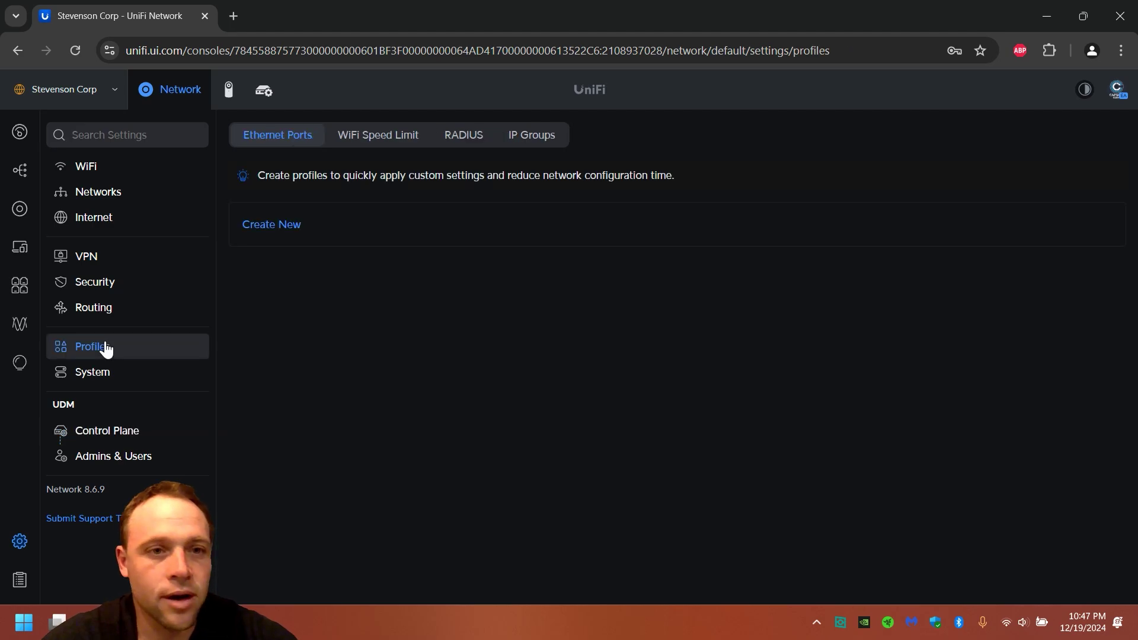
{"action": "left_click", "coordinate": [474, 139]}
{"action": "left_click", "coordinate": [466, 263]}
View the RADIUS user's stored password, then close the user details unchanged
{"action": "scroll", "coordinate": [657, 477], "scroll_direction": "down", "scroll_amount": 2}
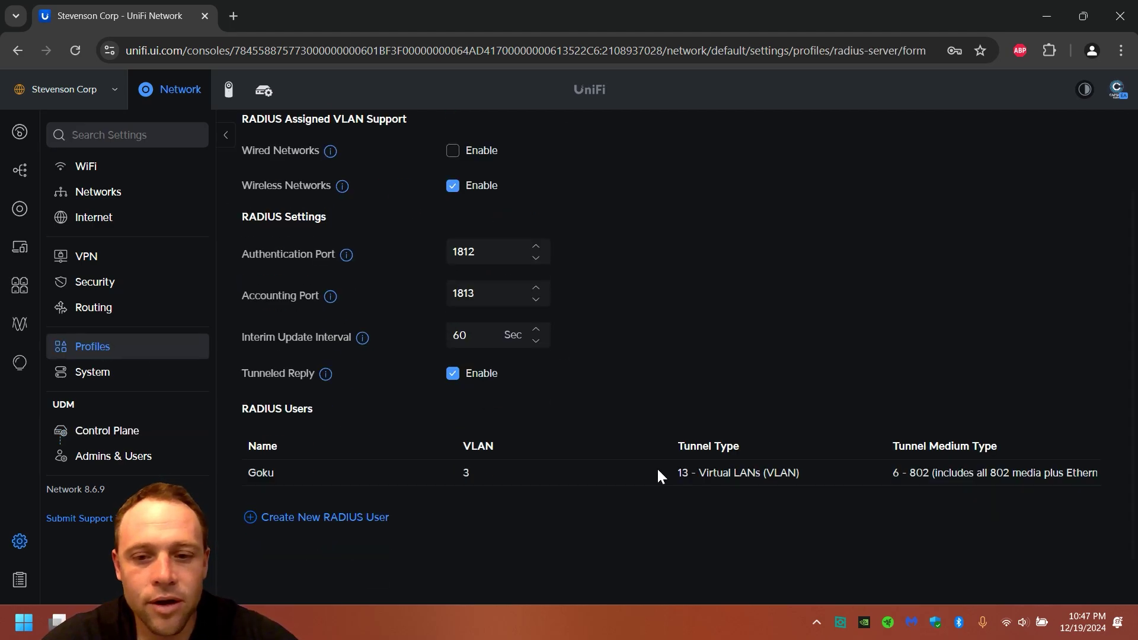
{"action": "left_click", "coordinate": [460, 480]}
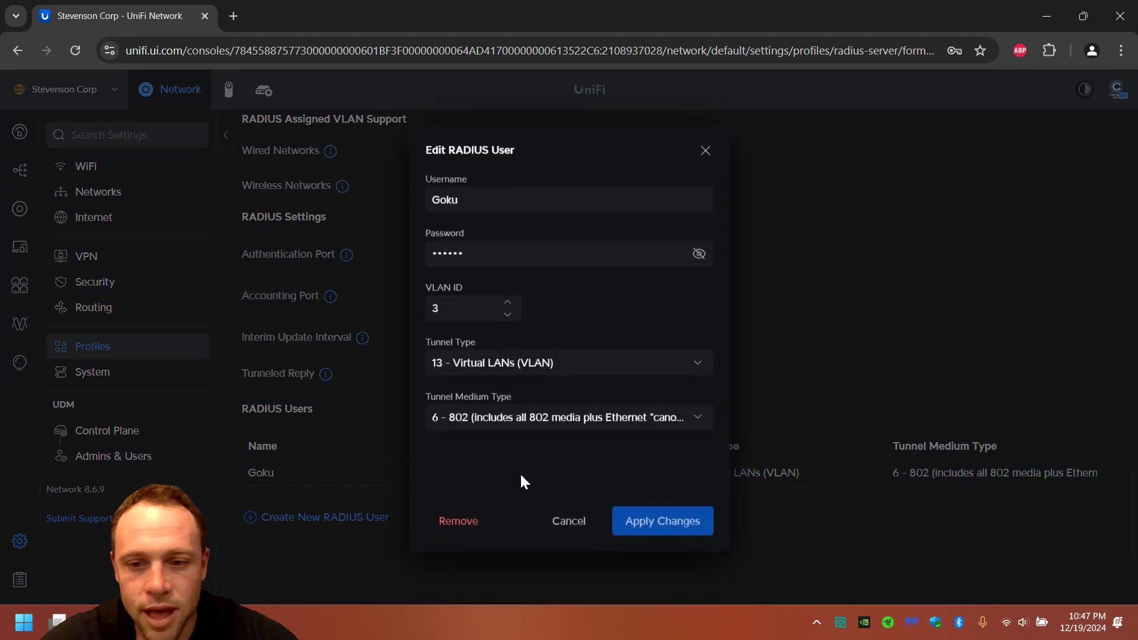
{"action": "left_click", "coordinate": [699, 255]}
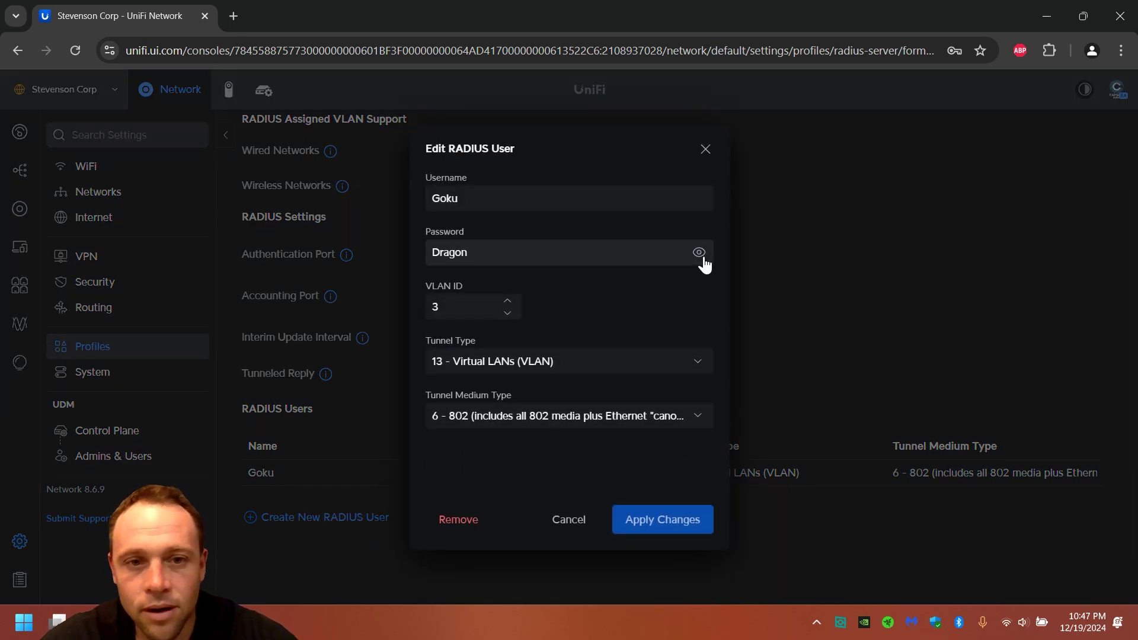
{"action": "left_click", "coordinate": [699, 254]}
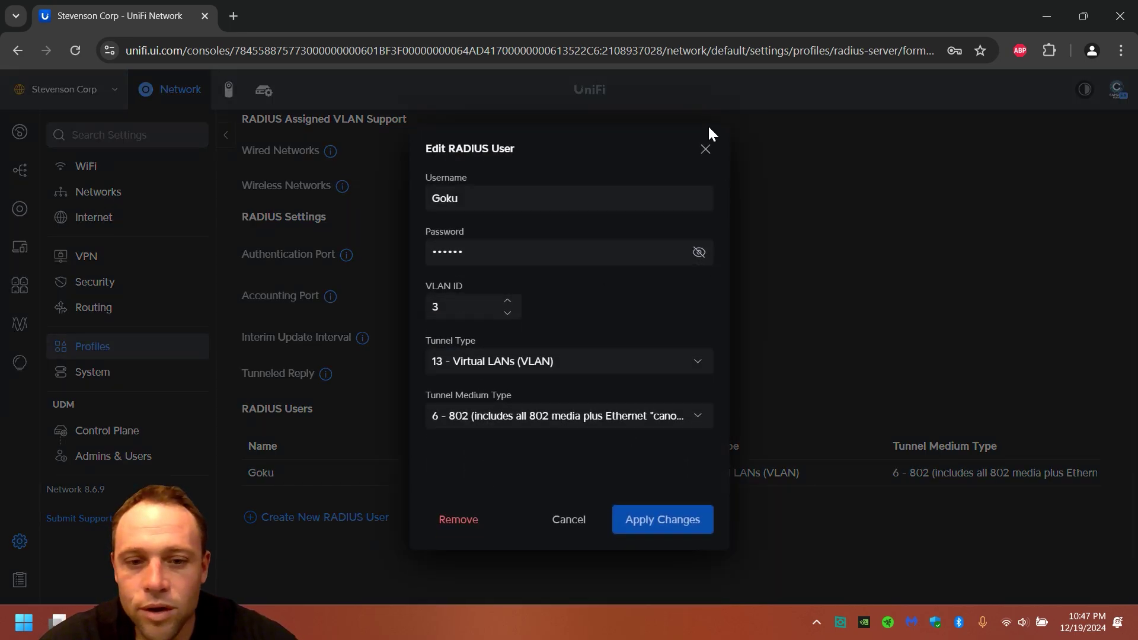
{"action": "left_click", "coordinate": [705, 148]}
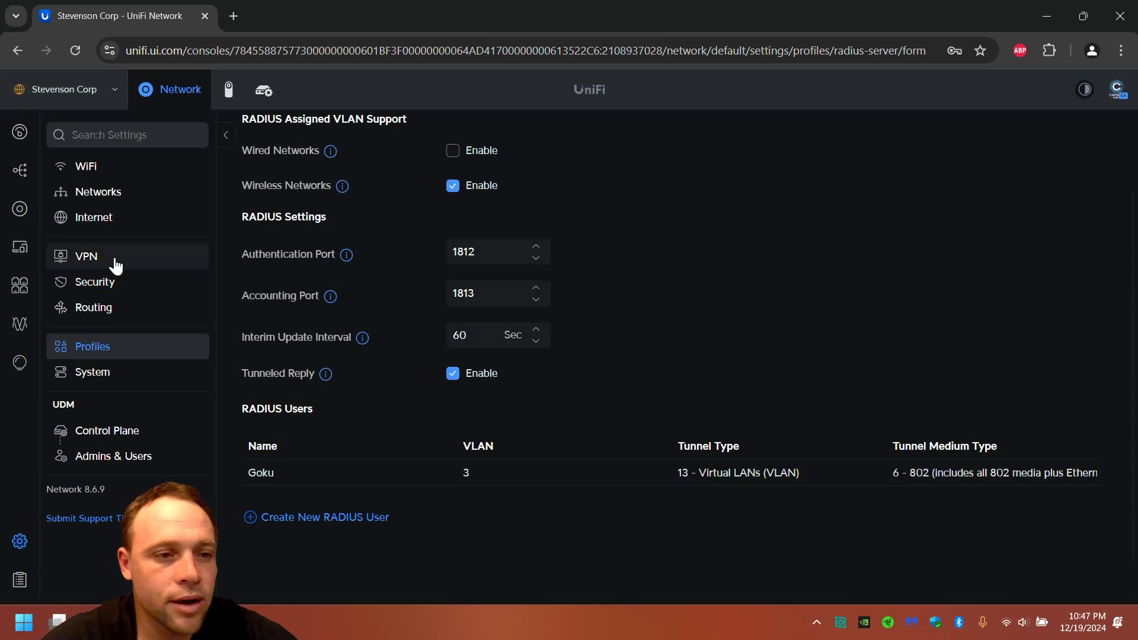
Review the laptop client's details and settings (Guest network via test, 192.168.3.80), then close them
{"action": "left_click", "coordinate": [17, 249]}
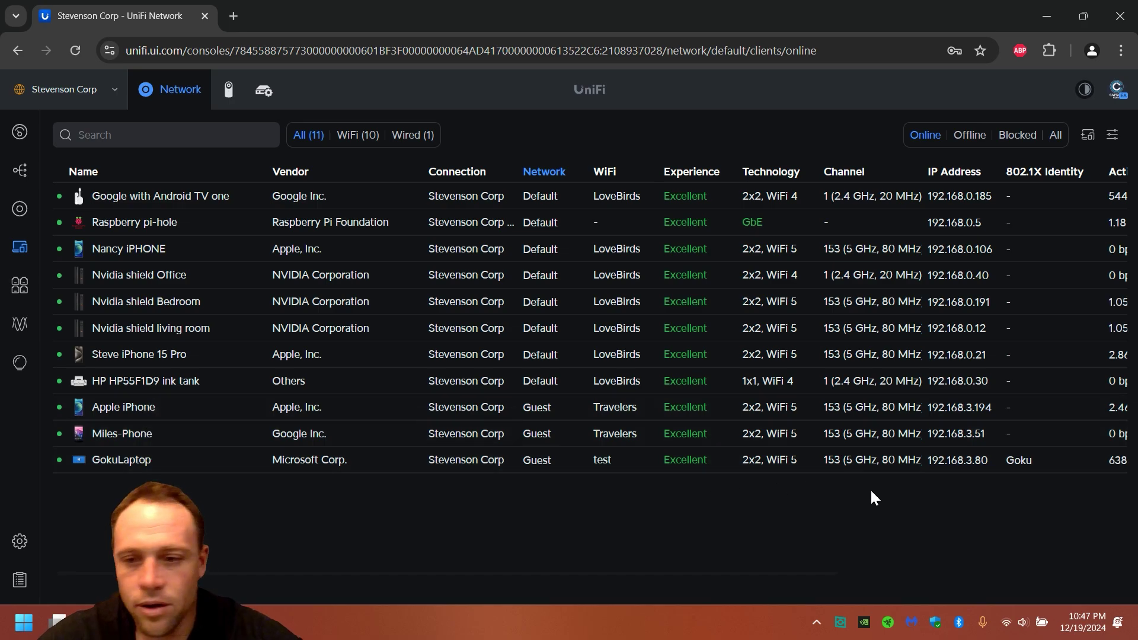
{"action": "left_click", "coordinate": [1018, 458]}
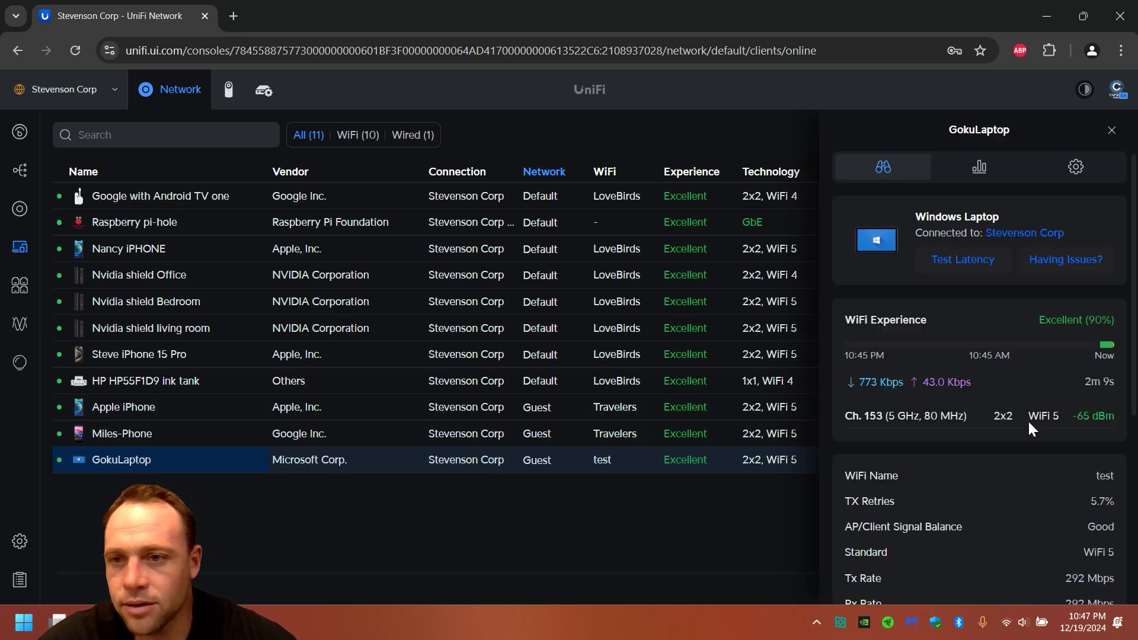
{"action": "left_click", "coordinate": [1096, 164]}
{"action": "scroll", "coordinate": [1032, 465], "scroll_direction": "down", "scroll_amount": 5}
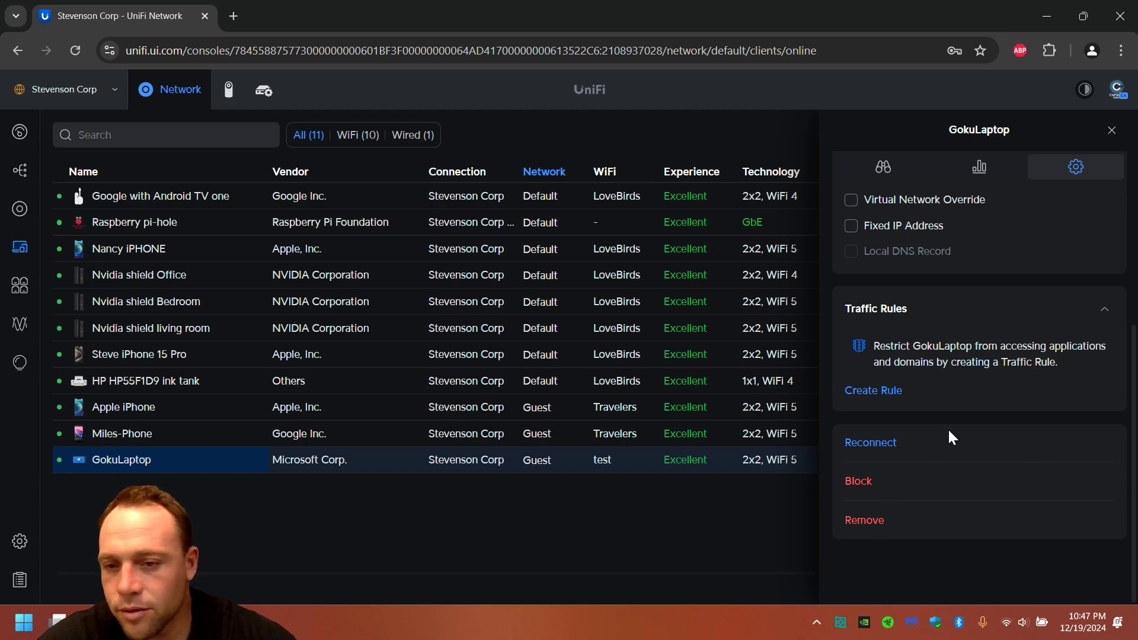
{"action": "scroll", "coordinate": [1004, 230], "scroll_direction": "up", "scroll_amount": 5}
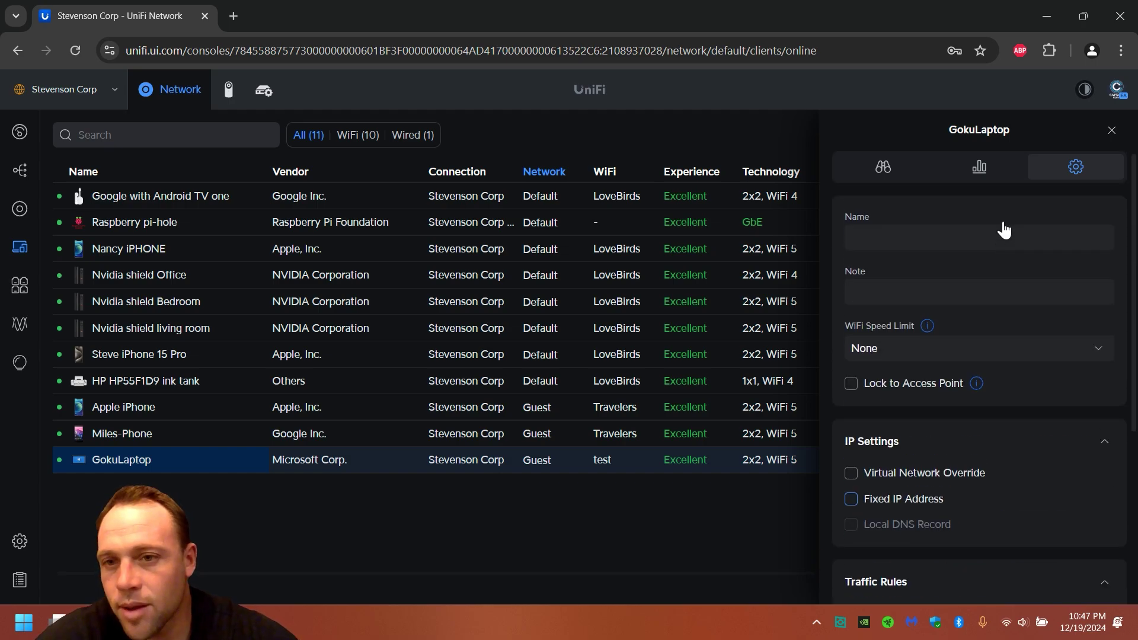
{"action": "left_click", "coordinate": [1118, 134]}
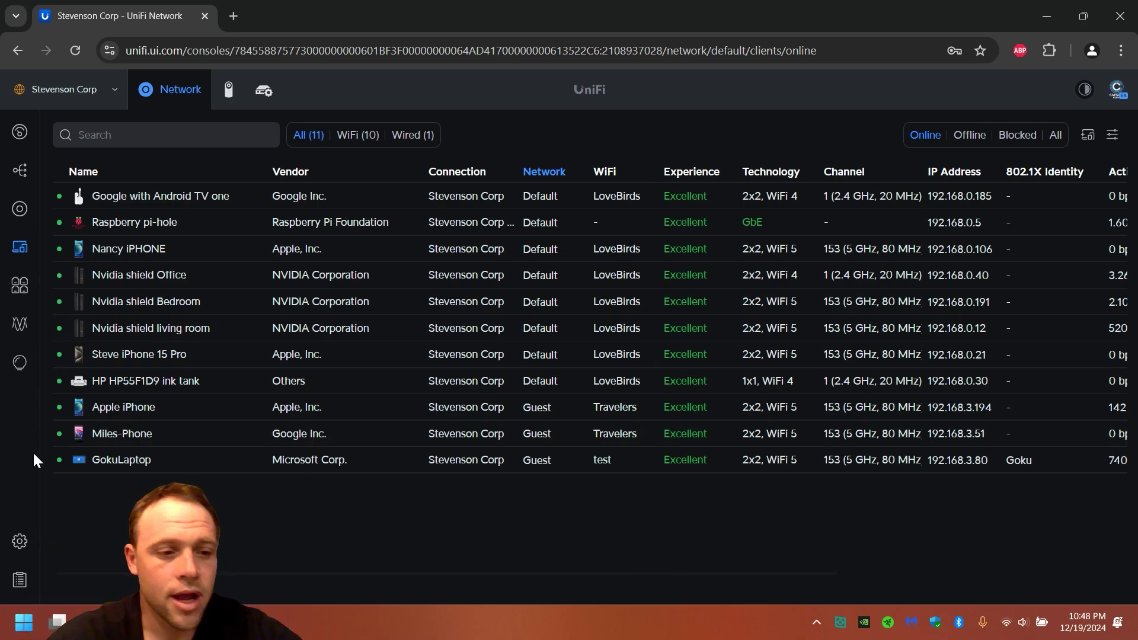
Enable MAC Address Filter with the Allow filter type on the test WiFi network
{"action": "left_click", "coordinate": [20, 544]}
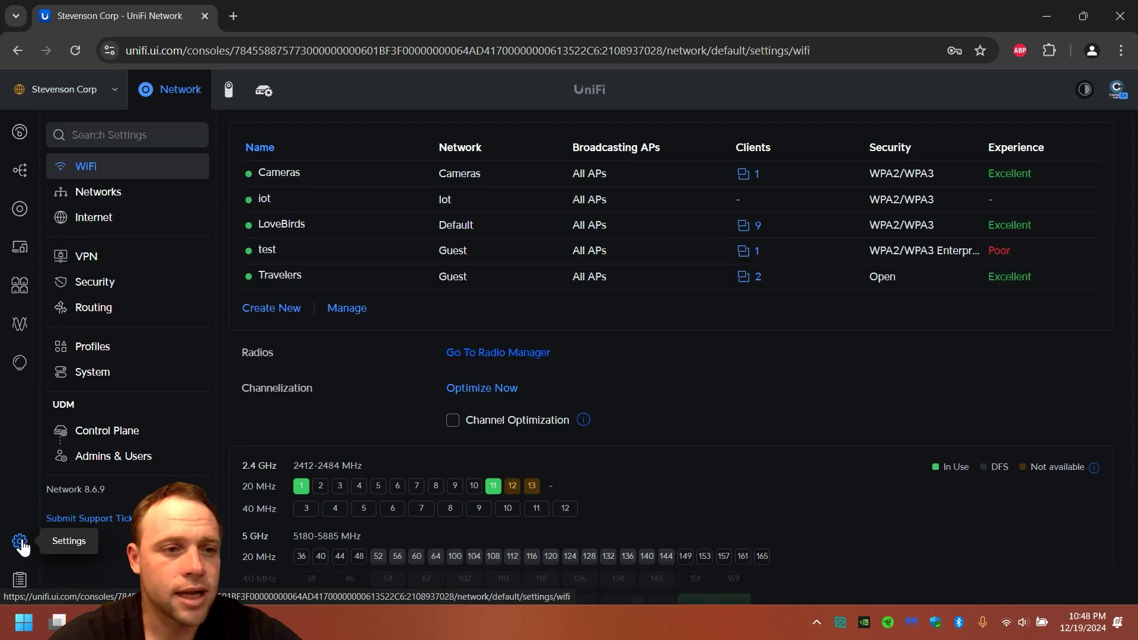
{"action": "left_click", "coordinate": [374, 250]}
{"action": "scroll", "coordinate": [742, 440], "scroll_direction": "down", "scroll_amount": 10}
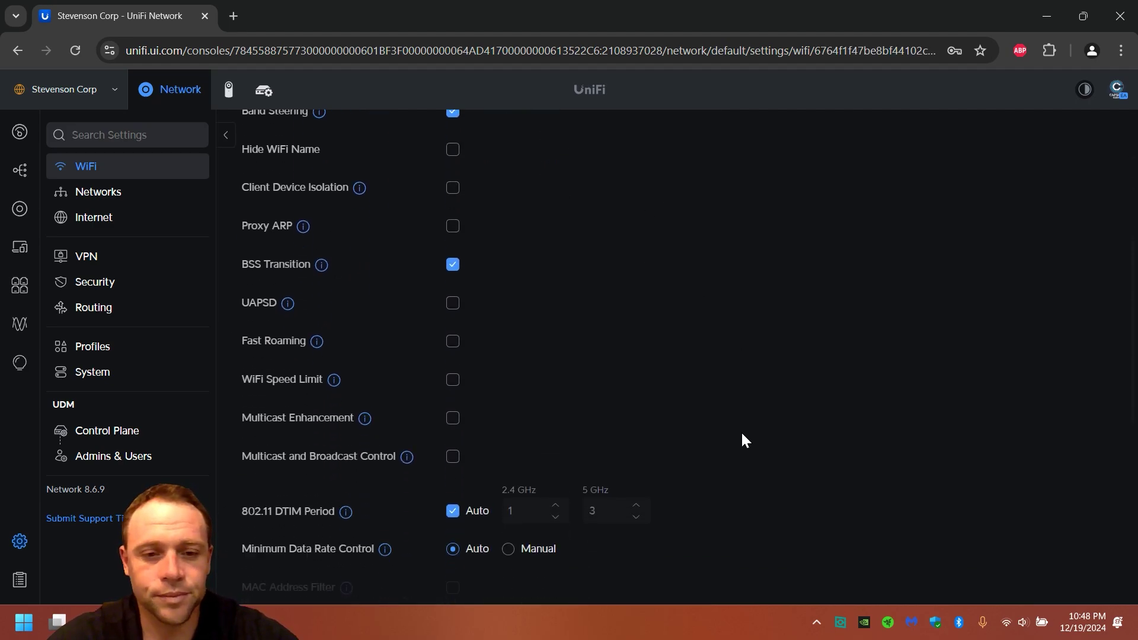
{"action": "scroll", "coordinate": [745, 439], "scroll_direction": "up", "scroll_amount": 3}
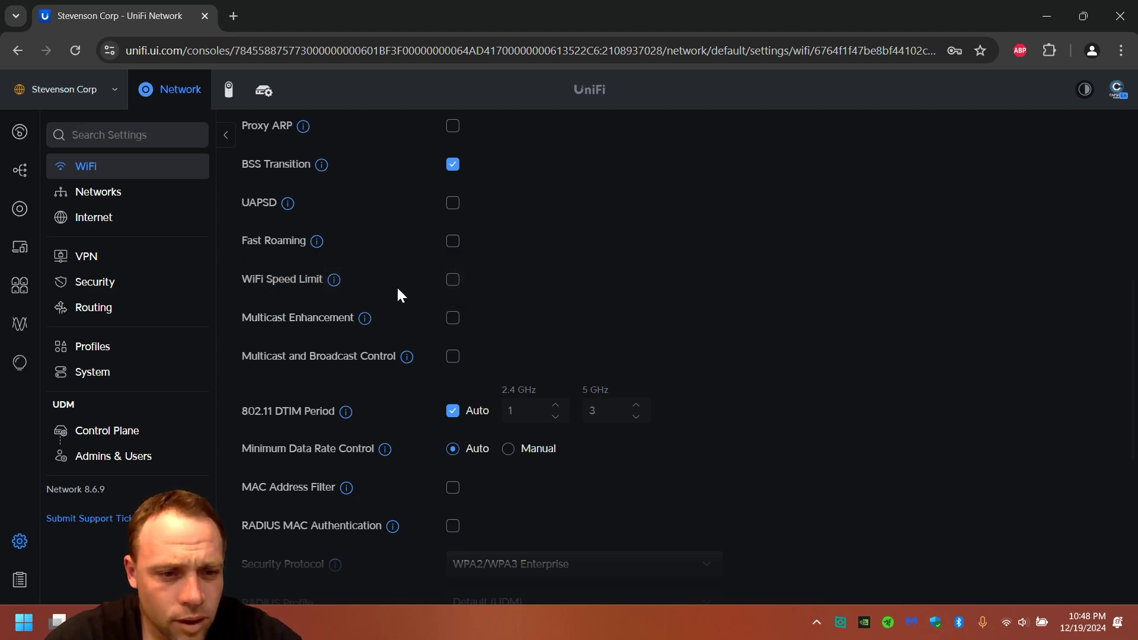
{"action": "scroll", "coordinate": [398, 294], "scroll_direction": "down", "scroll_amount": 2}
{"action": "left_click", "coordinate": [453, 389]}
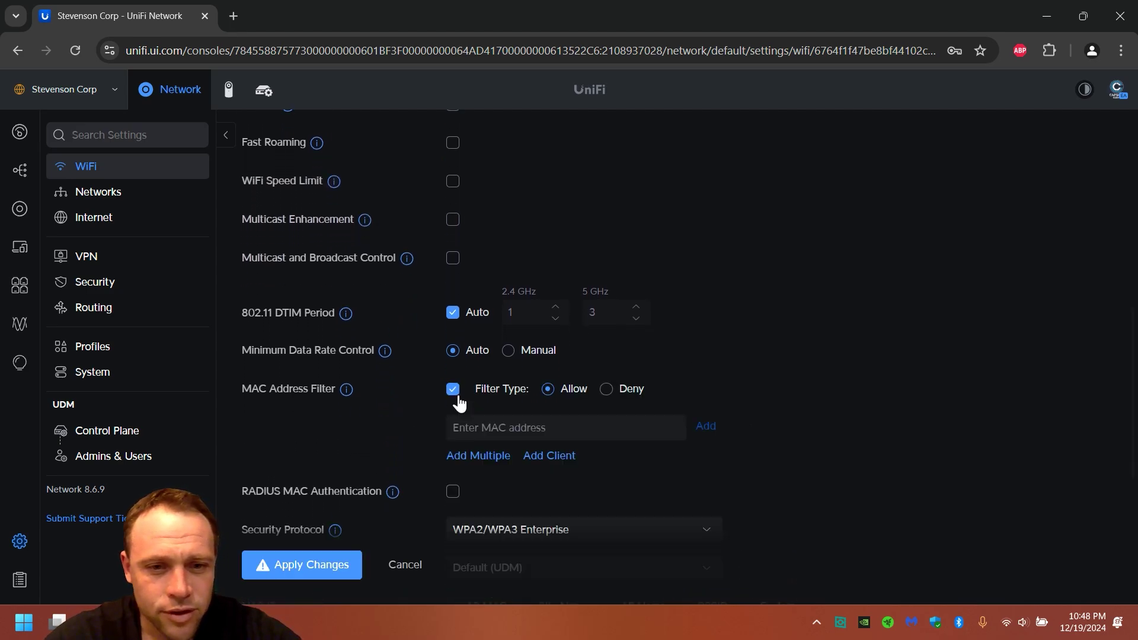
{"action": "scroll", "coordinate": [841, 307], "scroll_direction": "down", "scroll_amount": 3}
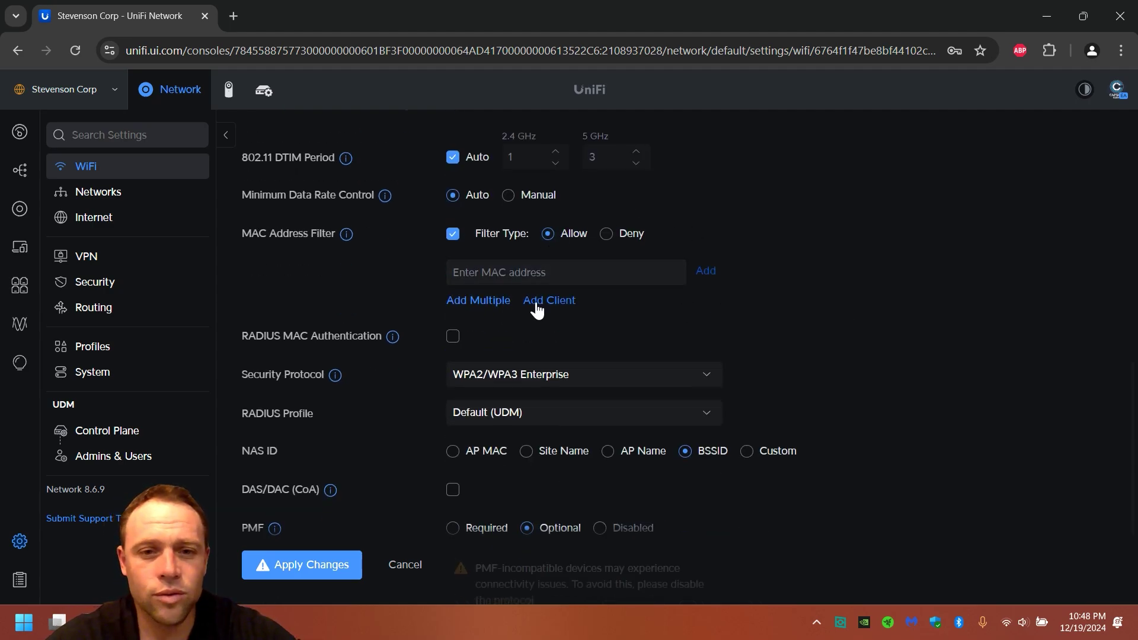
Add the Apple iPhone and Raspberry pi-hole clients to the test WiFi's MAC allow list
{"action": "left_click", "coordinate": [566, 301]}
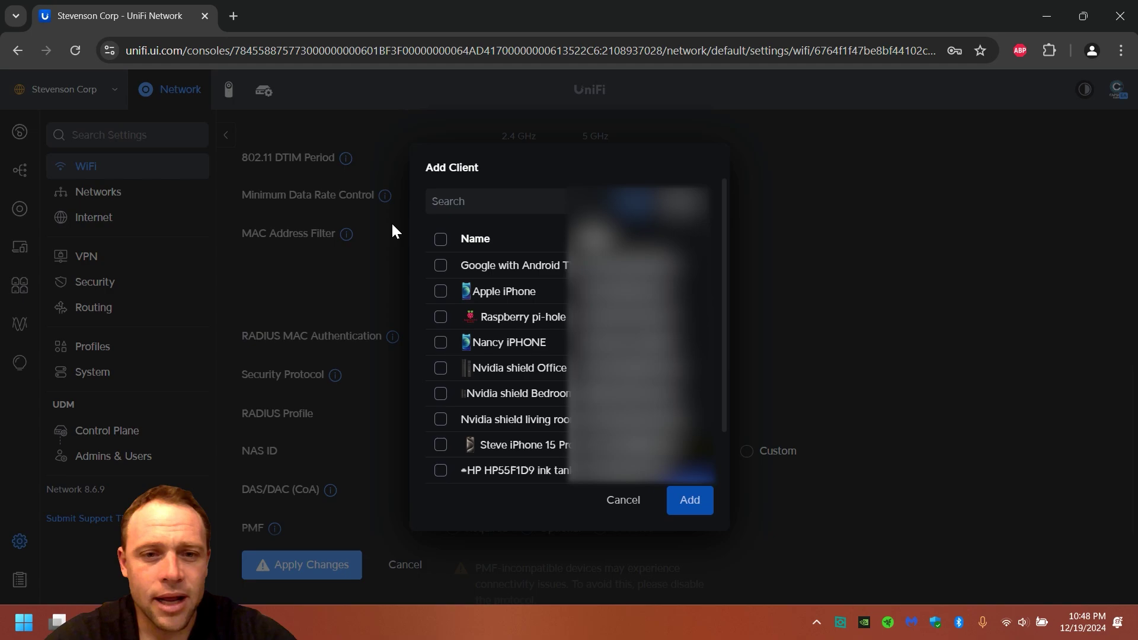
{"action": "scroll", "coordinate": [473, 358], "scroll_direction": "down", "scroll_amount": 1}
{"action": "scroll", "coordinate": [473, 358], "scroll_direction": "up", "scroll_amount": 1}
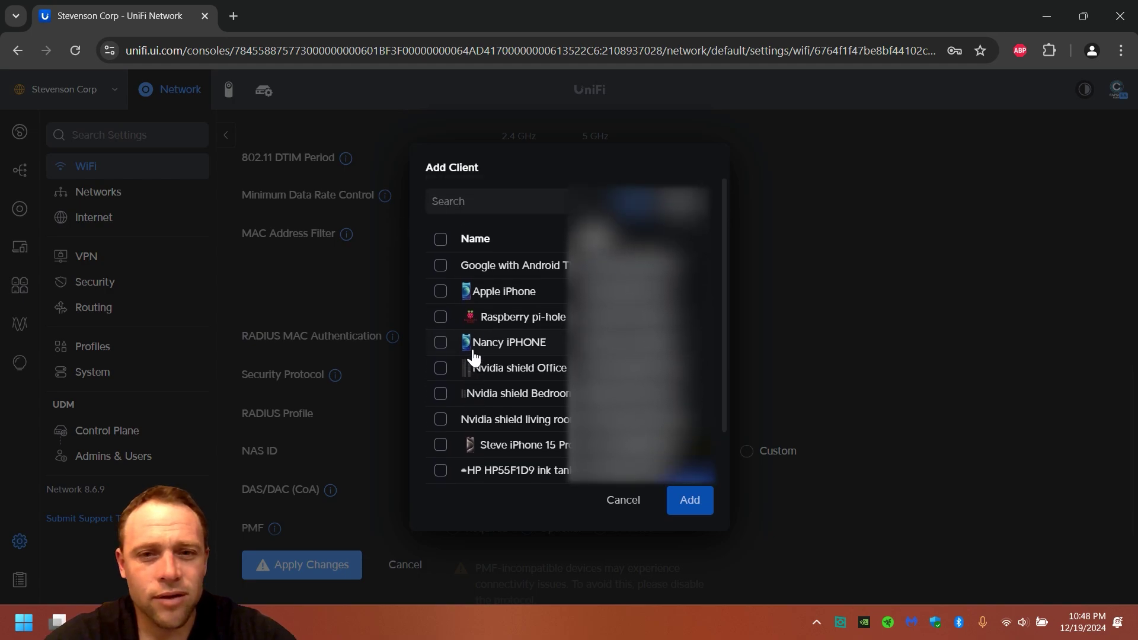
{"action": "left_click", "coordinate": [440, 291]}
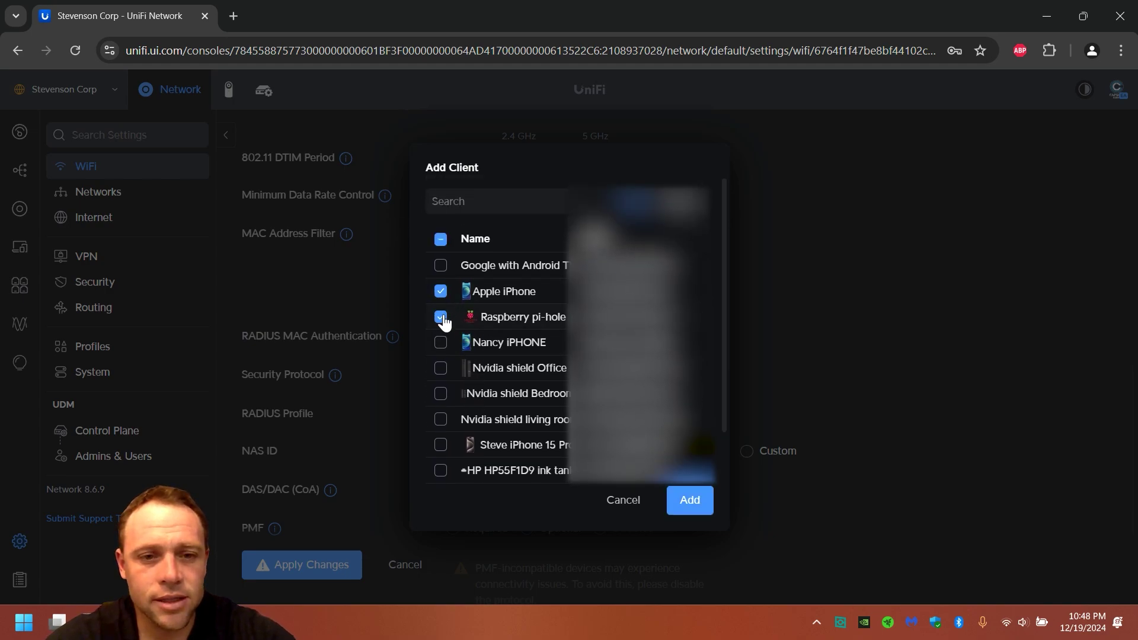
{"action": "left_click", "coordinate": [690, 501]}
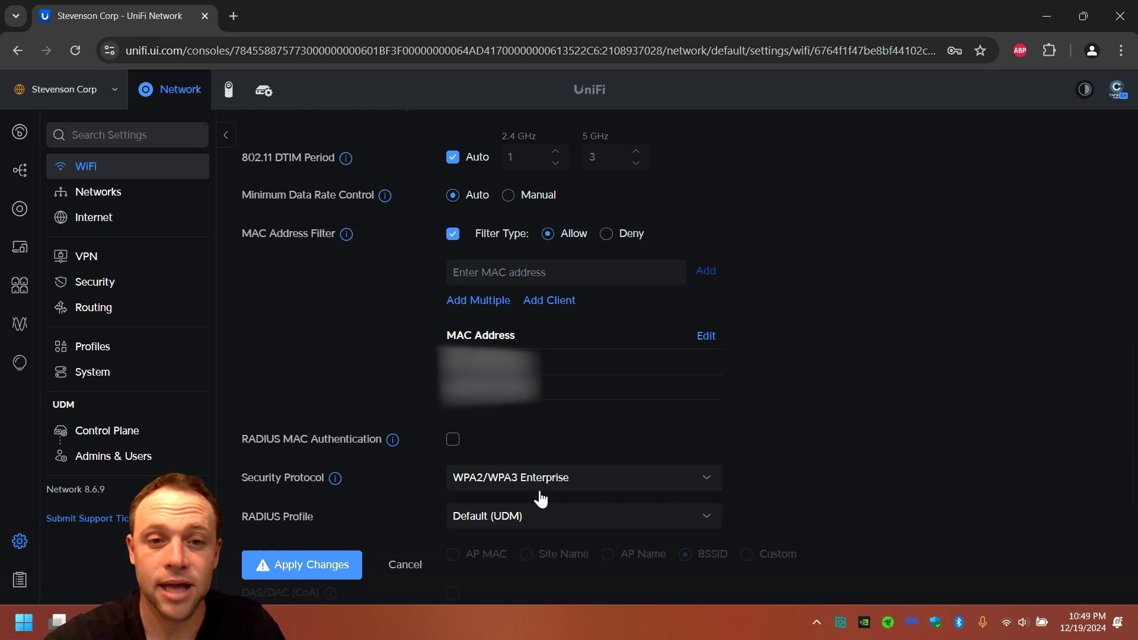
Put the test WiFi on the Default network (VLAN ID 1) instead of Guest
{"action": "scroll", "coordinate": [541, 499], "scroll_direction": "up", "scroll_amount": 10}
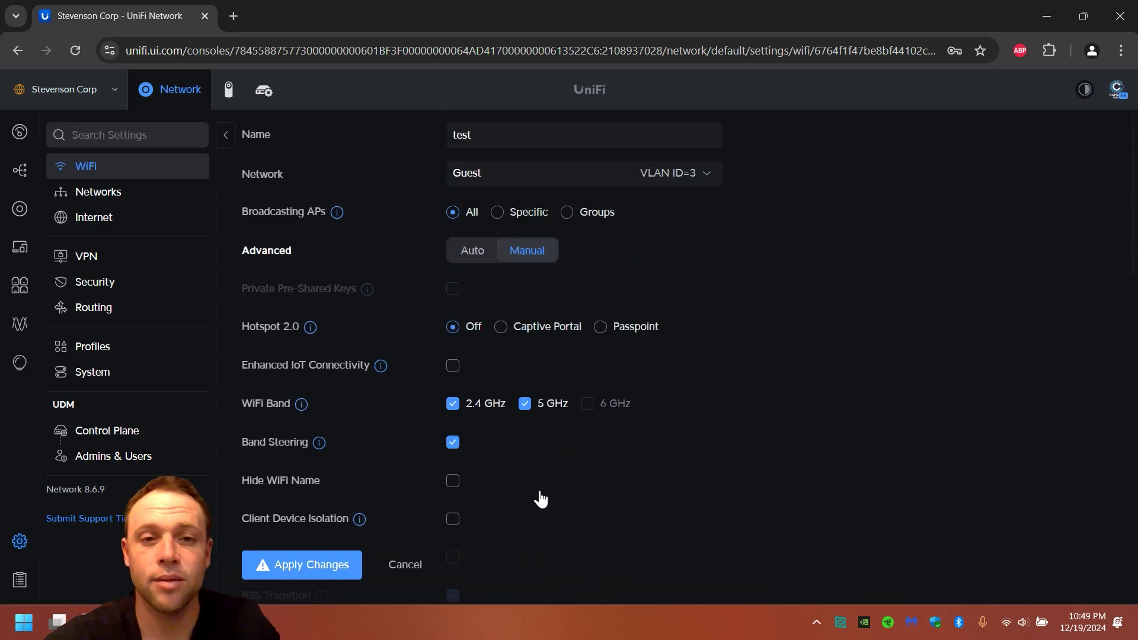
{"action": "left_click", "coordinate": [586, 184]}
{"action": "left_click", "coordinate": [578, 201]}
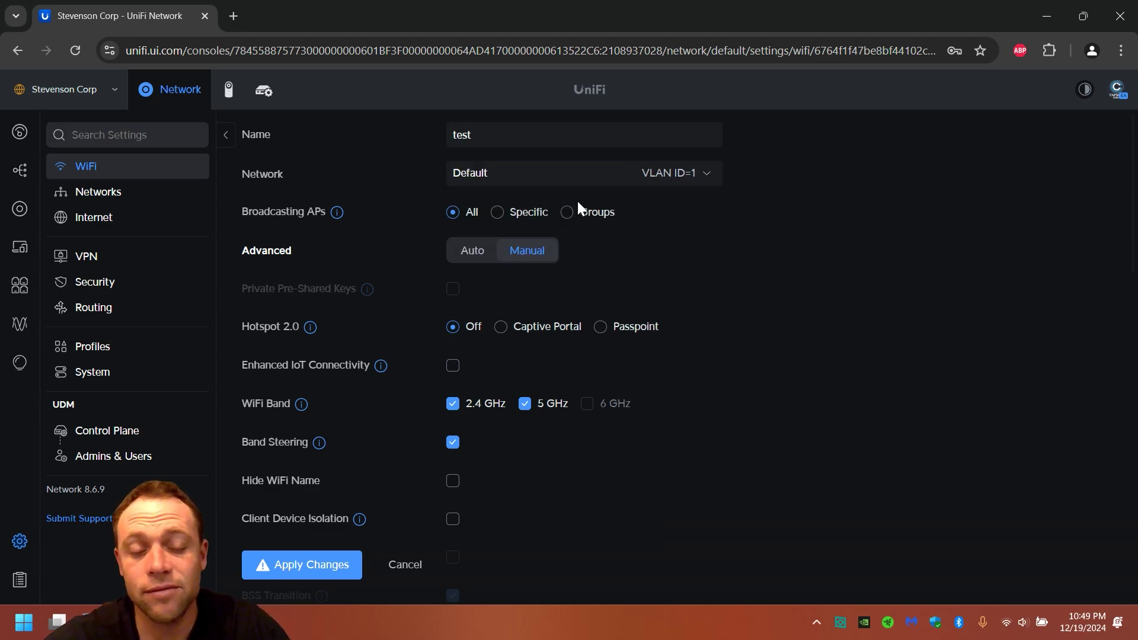
{"action": "scroll", "coordinate": [621, 463], "scroll_direction": "down", "scroll_amount": 5}
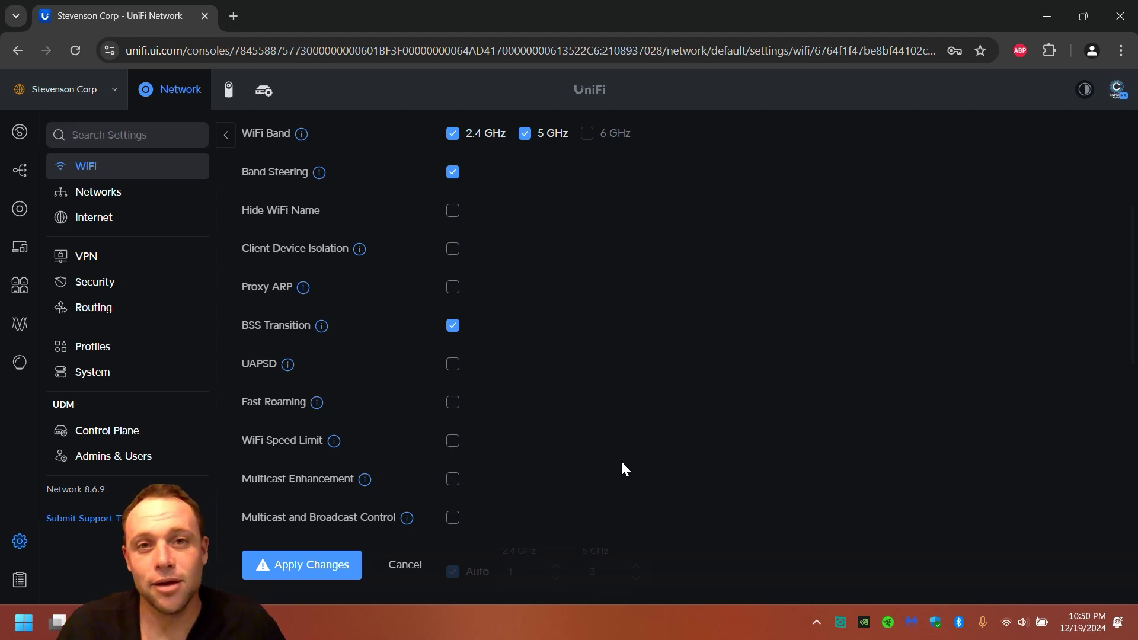
Add the last client in the Add Client list to the MAC allow list
{"action": "scroll", "coordinate": [621, 469], "scroll_direction": "up", "scroll_amount": 5}
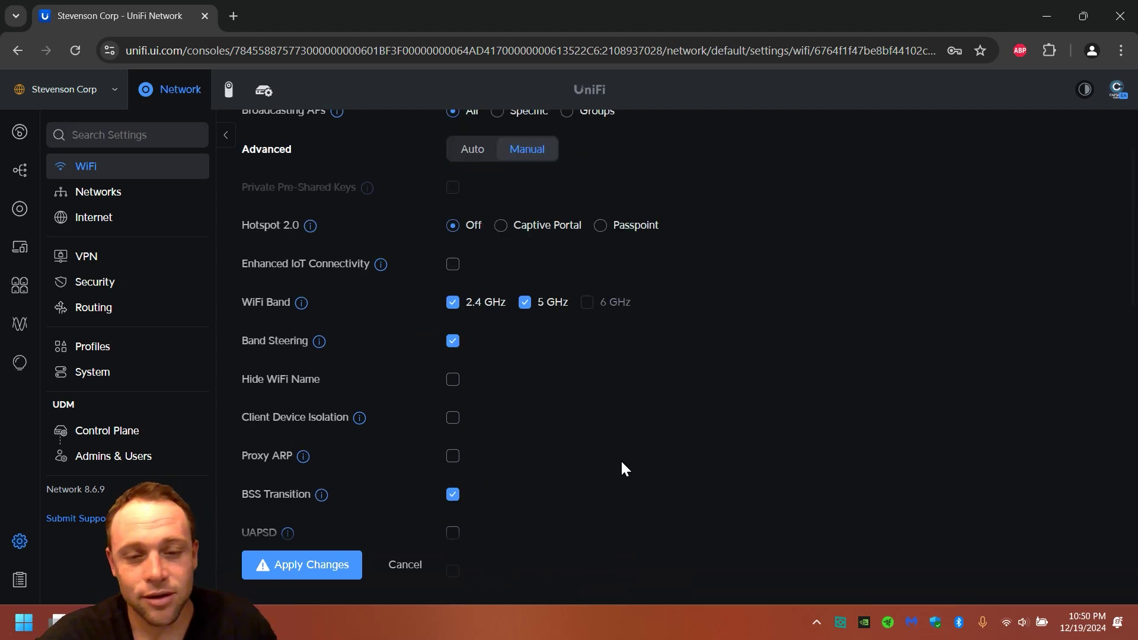
{"action": "scroll", "coordinate": [623, 468], "scroll_direction": "down", "scroll_amount": 12}
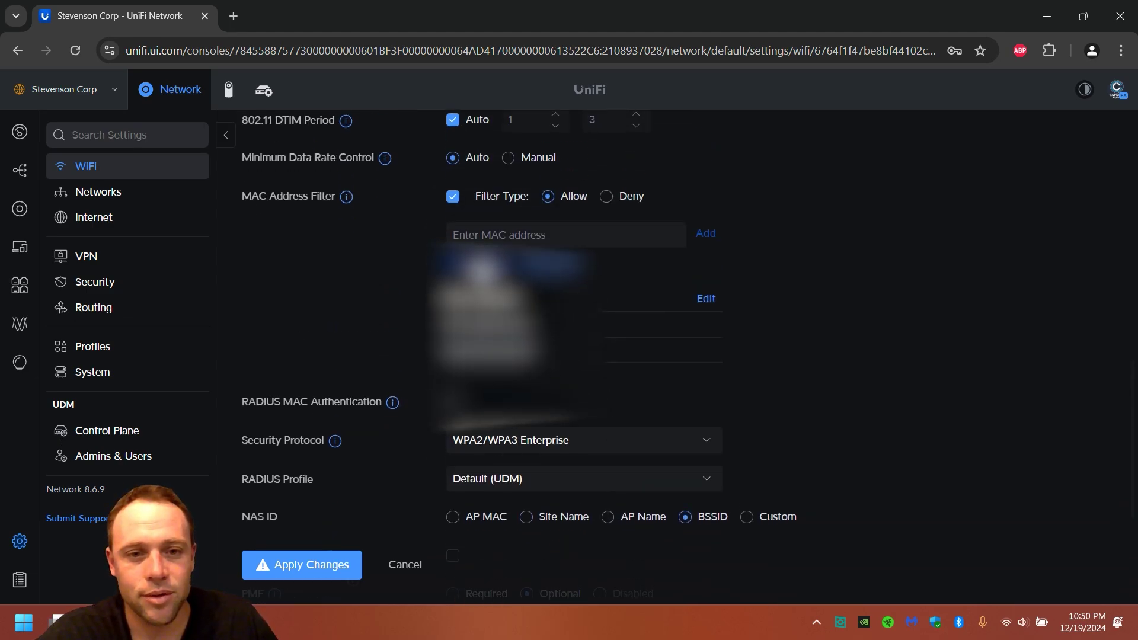
{"action": "left_click", "coordinate": [554, 255]}
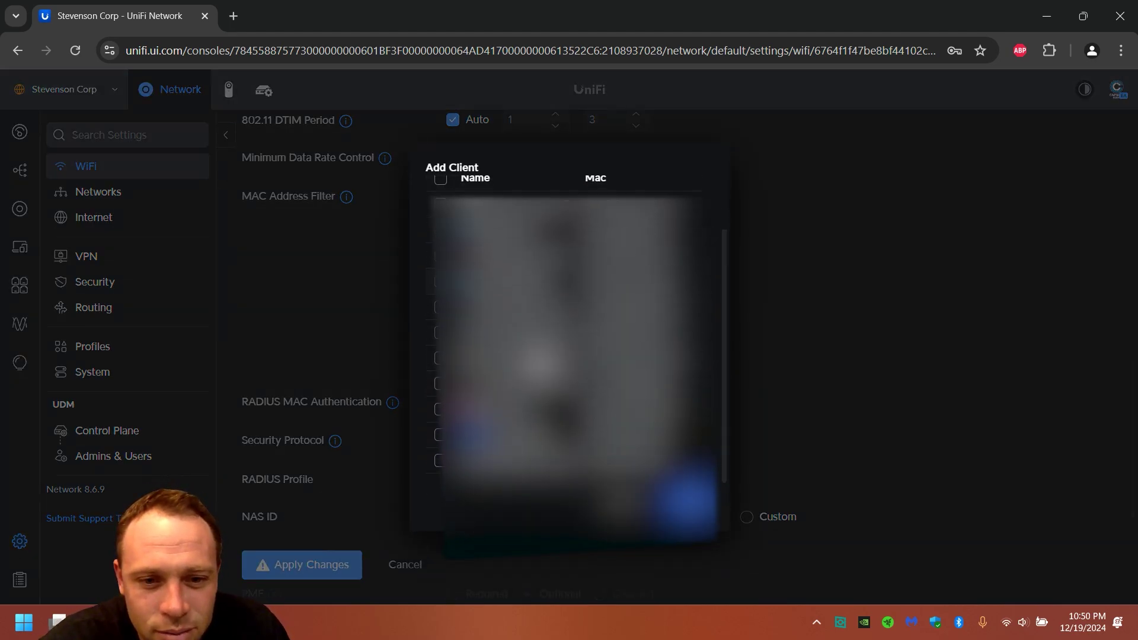
{"action": "left_click", "coordinate": [439, 460]}
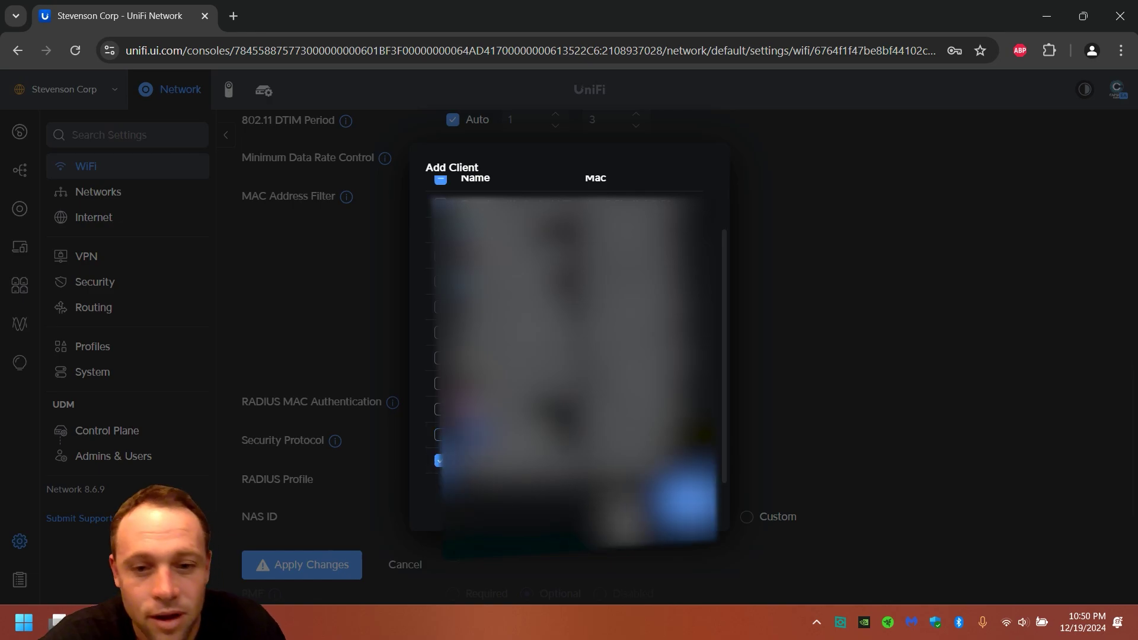
{"action": "left_click", "coordinate": [687, 511]}
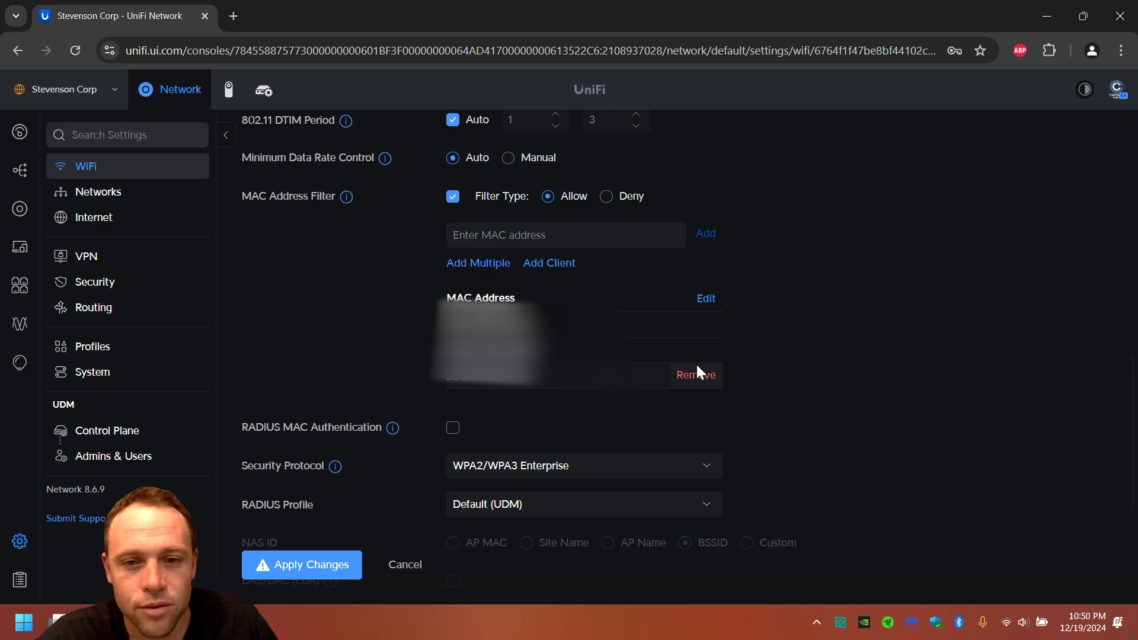
Remove all three MAC entries and add only the HP ink tank printer to the allow list
{"action": "left_click", "coordinate": [698, 372]}
{"action": "left_click", "coordinate": [702, 352]}
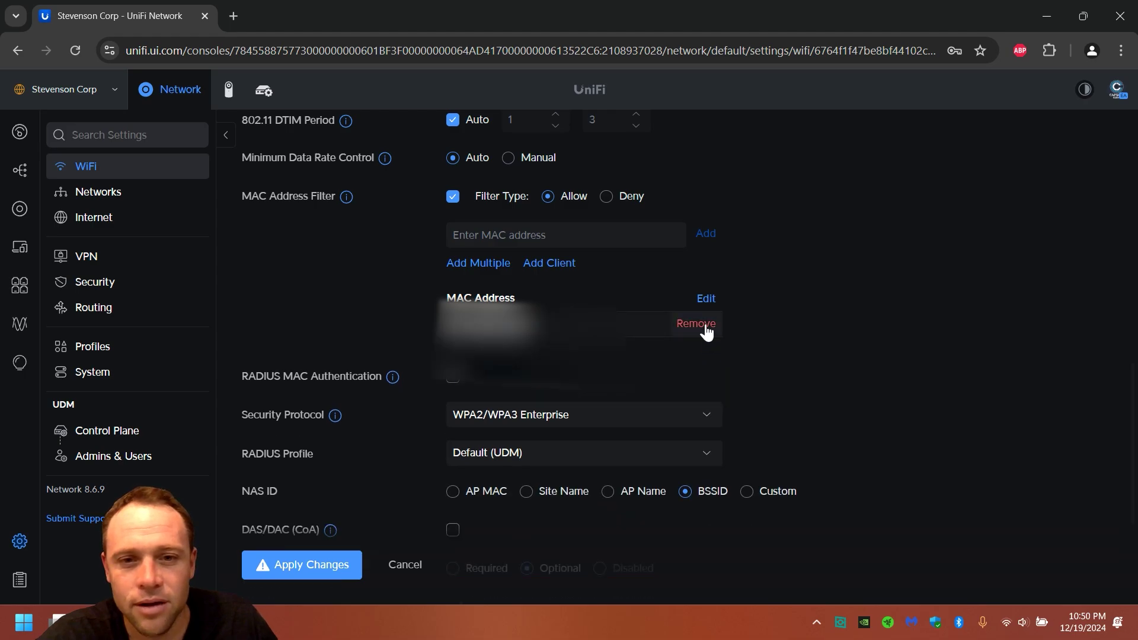
{"action": "left_click", "coordinate": [706, 325]}
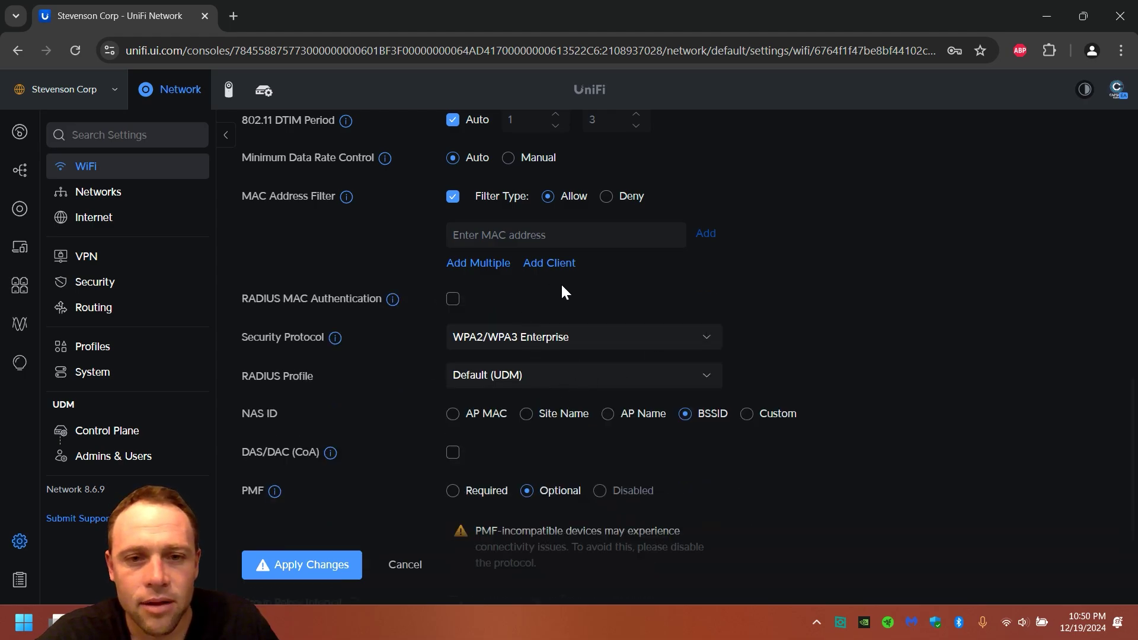
{"action": "left_click", "coordinate": [550, 264]}
{"action": "scroll", "coordinate": [541, 332], "scroll_direction": "down", "scroll_amount": 2}
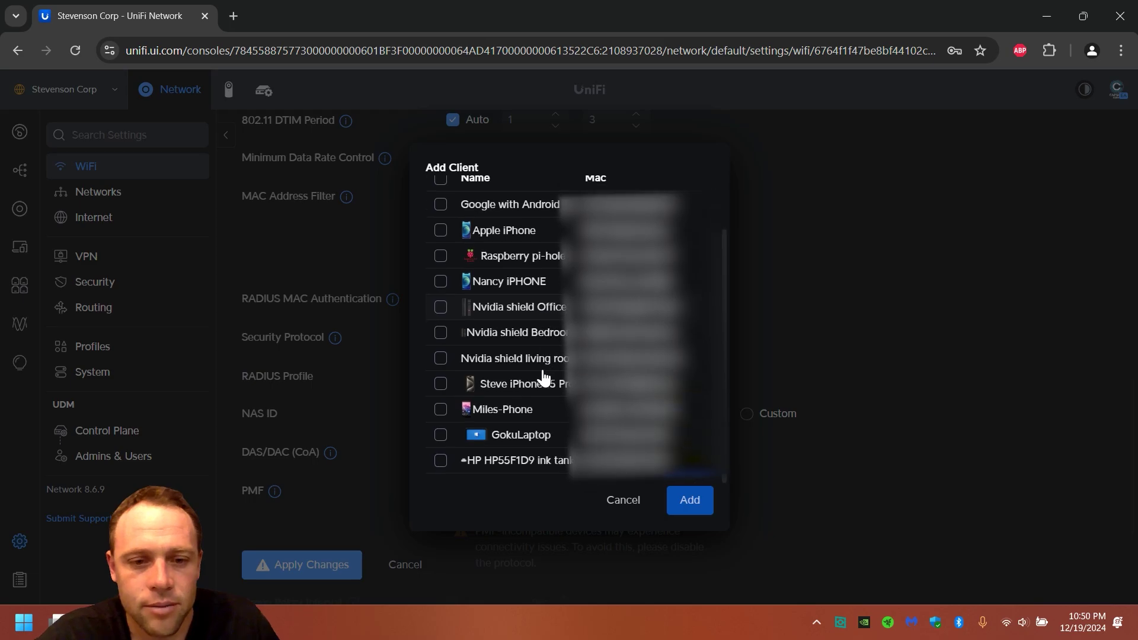
{"action": "left_click", "coordinate": [440, 461]}
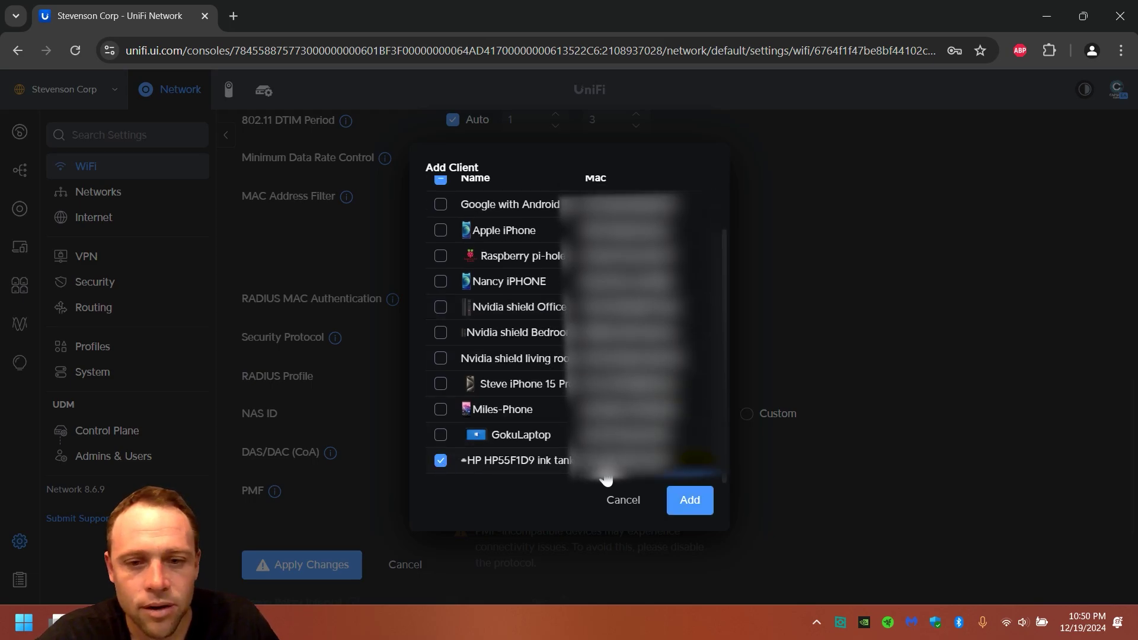
{"action": "left_click", "coordinate": [688, 499]}
{"action": "scroll", "coordinate": [810, 308], "scroll_direction": "up", "scroll_amount": 10}
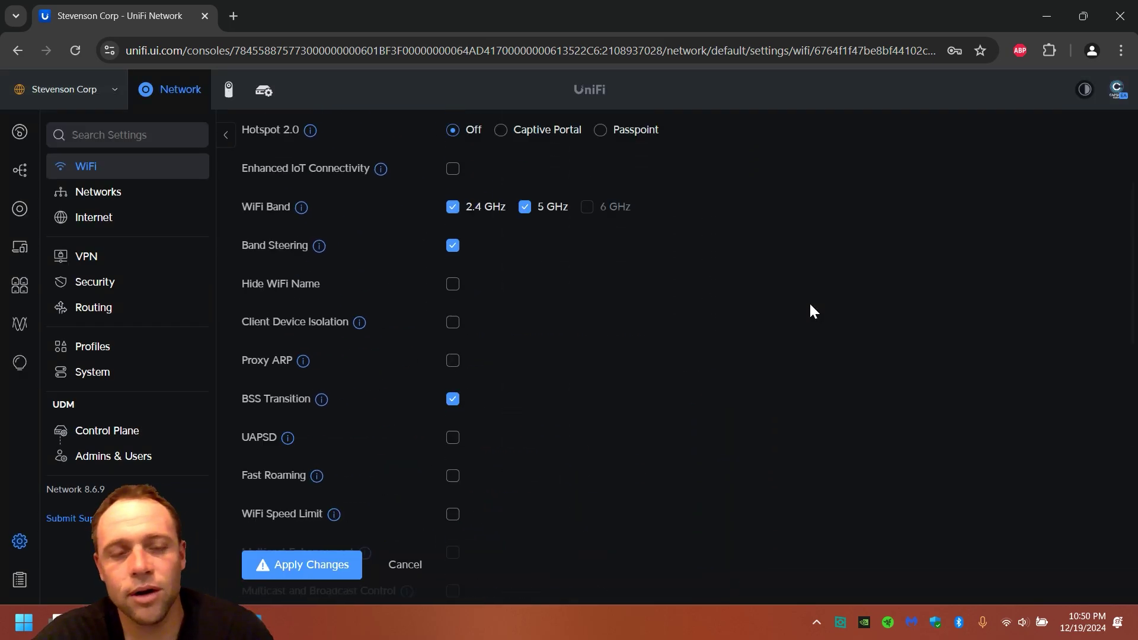
{"action": "scroll", "coordinate": [811, 309], "scroll_direction": "down", "scroll_amount": 10}
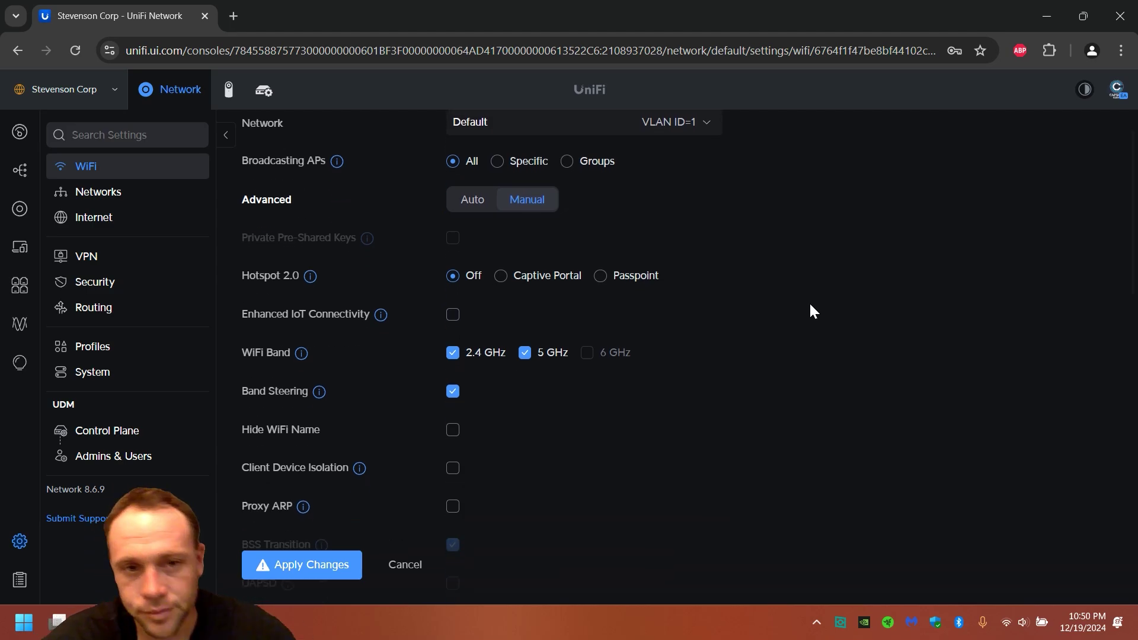
Set the test WiFi's security protocol to WPA2
{"action": "scroll", "coordinate": [741, 241], "scroll_direction": "up", "scroll_amount": 1}
{"action": "left_click", "coordinate": [689, 236]}
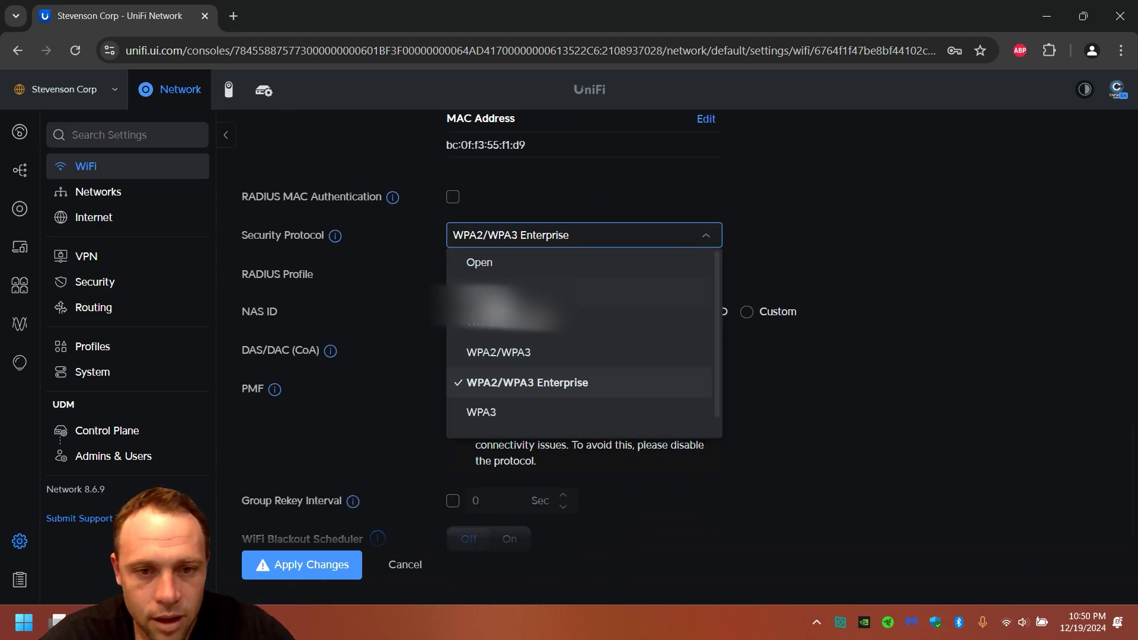
{"action": "left_click", "coordinate": [492, 296]}
{"action": "scroll", "coordinate": [813, 228], "scroll_direction": "up", "scroll_amount": 8}
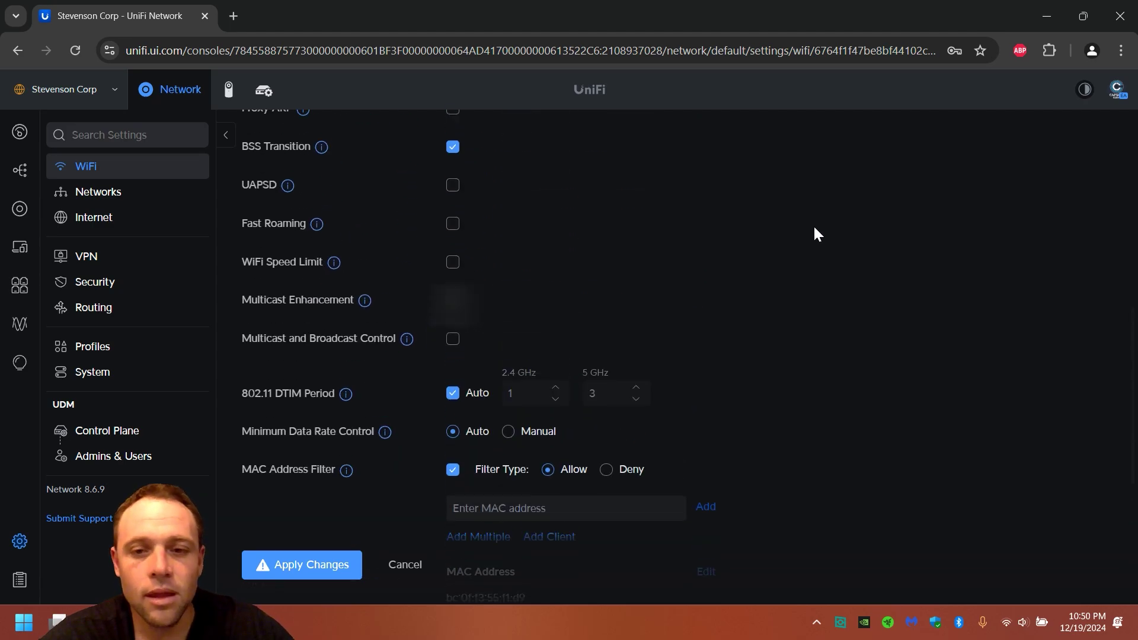
{"action": "scroll", "coordinate": [814, 232], "scroll_direction": "up", "scroll_amount": 6}
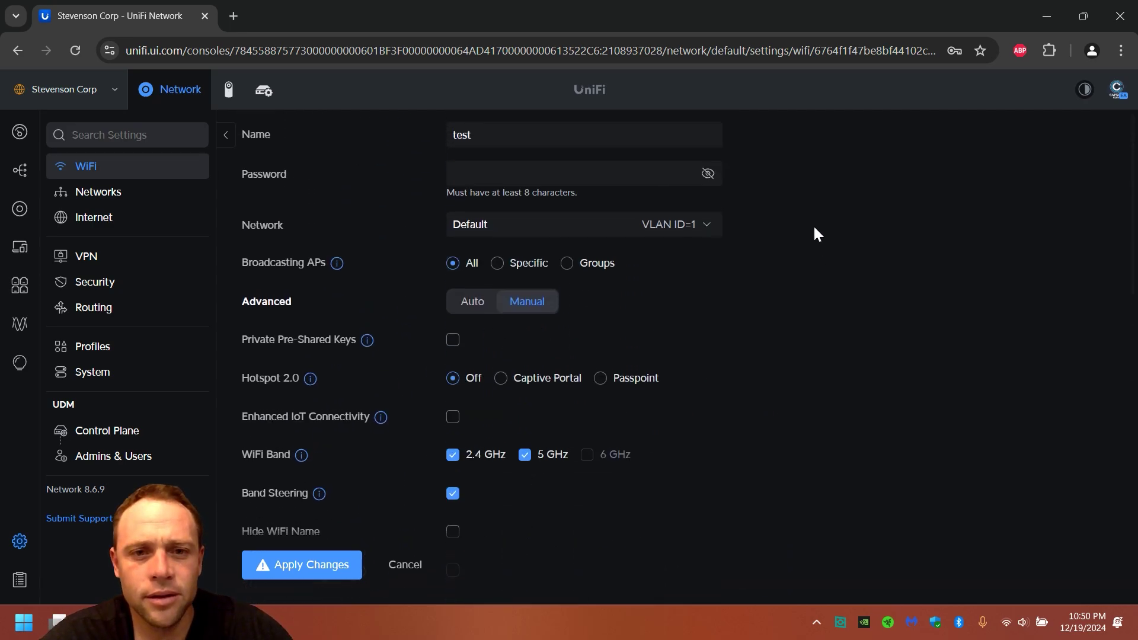
Enter a 7-character WiFi password and check it; it is flagged as under 8 characters
{"action": "left_click", "coordinate": [563, 179]}
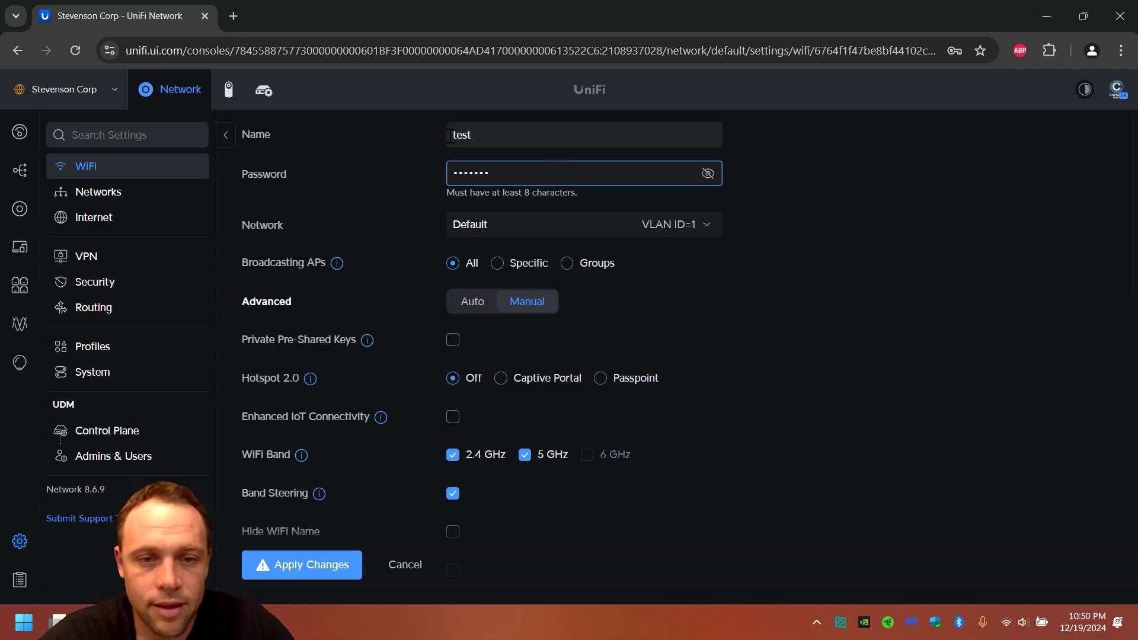
{"action": "left_click", "coordinate": [709, 174]}
{"action": "left_click", "coordinate": [708, 174]}
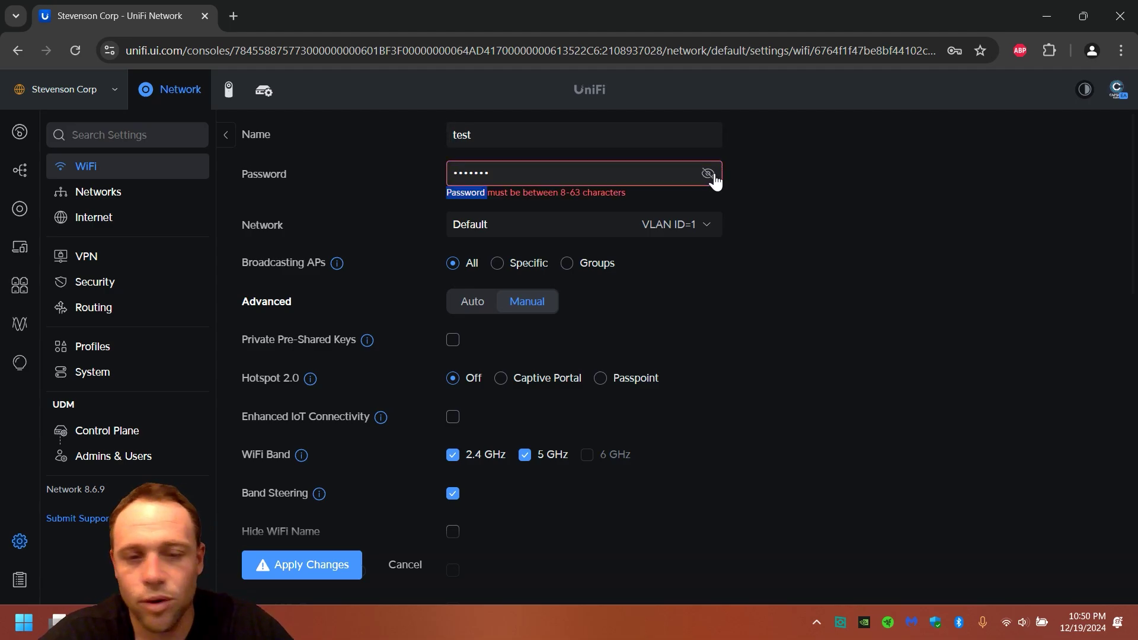
{"action": "left_click", "coordinate": [778, 266]}
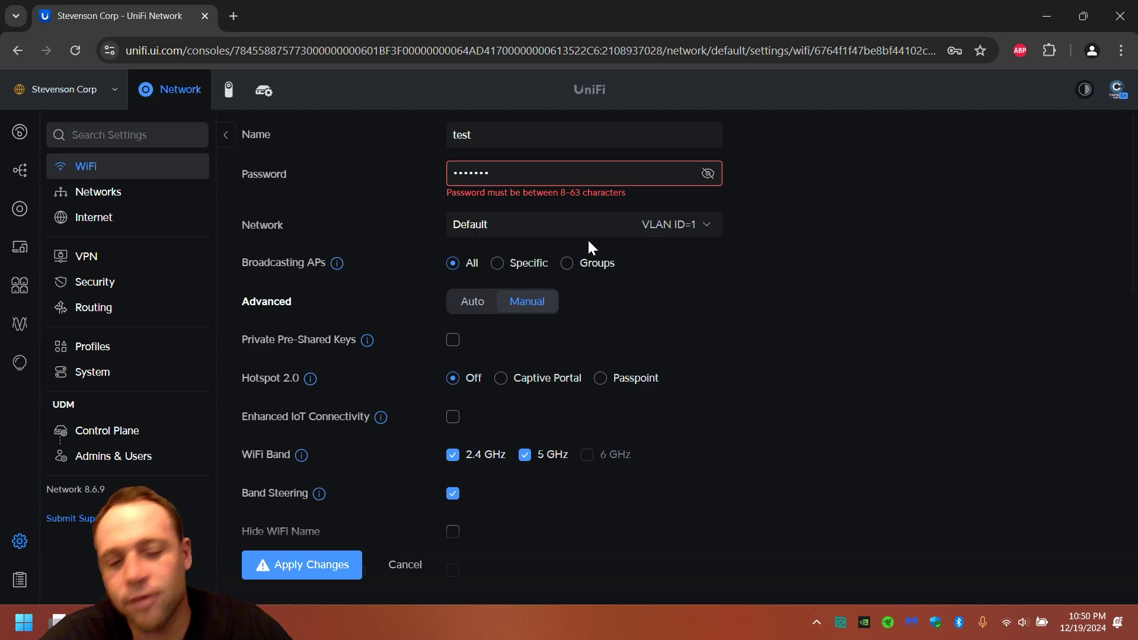
{"action": "scroll", "coordinate": [588, 244], "scroll_direction": "down", "scroll_amount": 5}
{"action": "scroll", "coordinate": [590, 246], "scroll_direction": "up", "scroll_amount": 4}
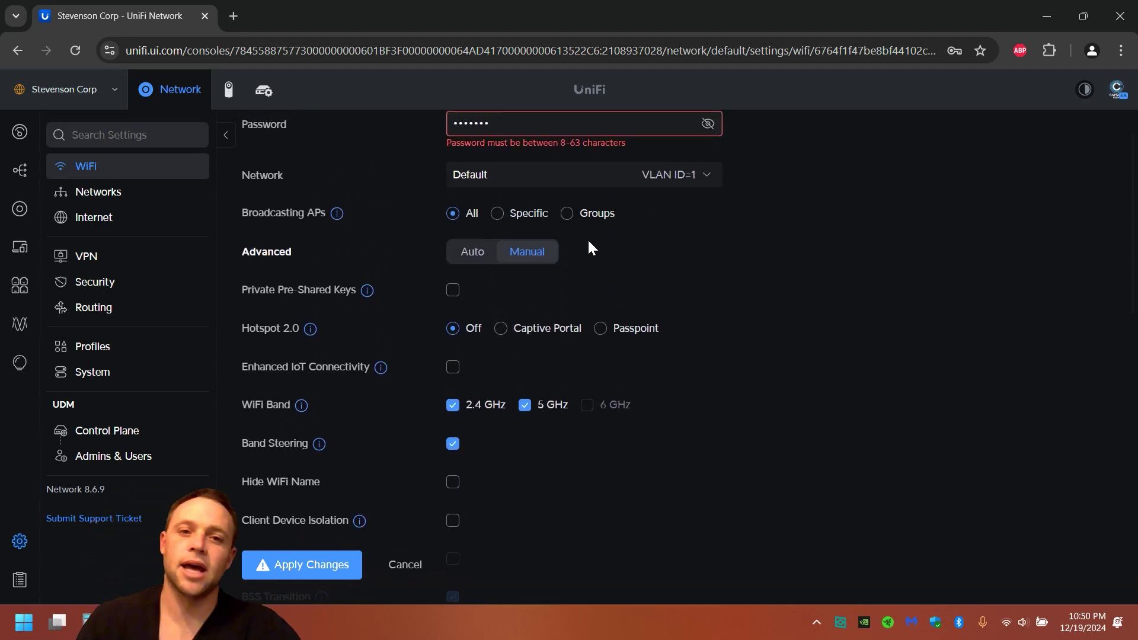
{"action": "scroll", "coordinate": [587, 237], "scroll_direction": "up", "scroll_amount": 1}
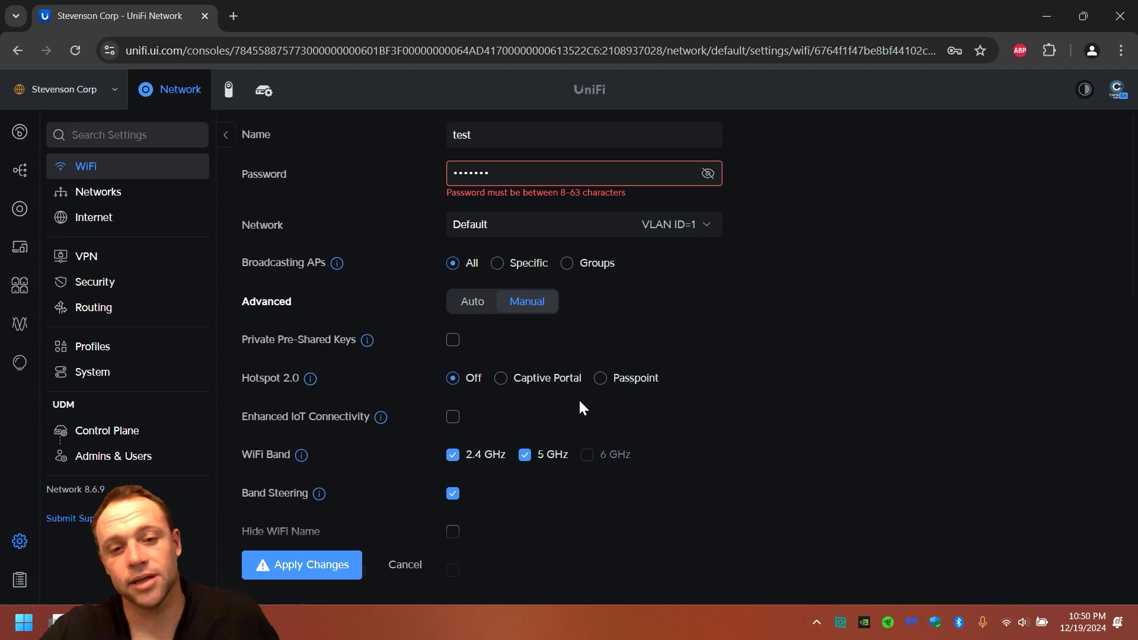
{"action": "scroll", "coordinate": [579, 403], "scroll_direction": "down", "scroll_amount": 13}
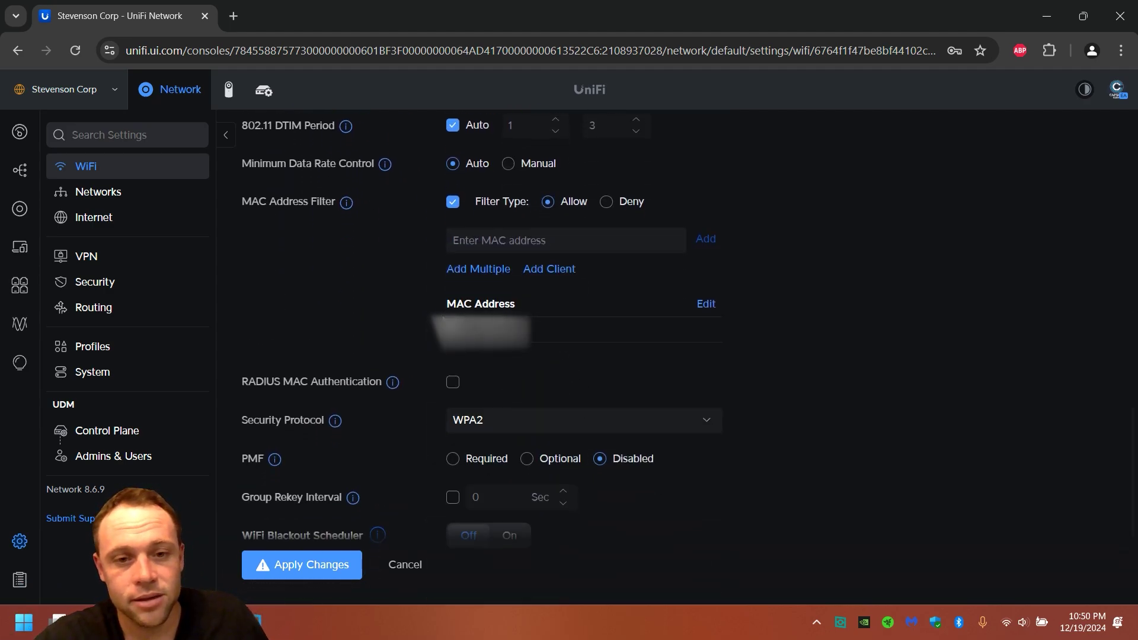
{"action": "left_click", "coordinate": [627, 215]}
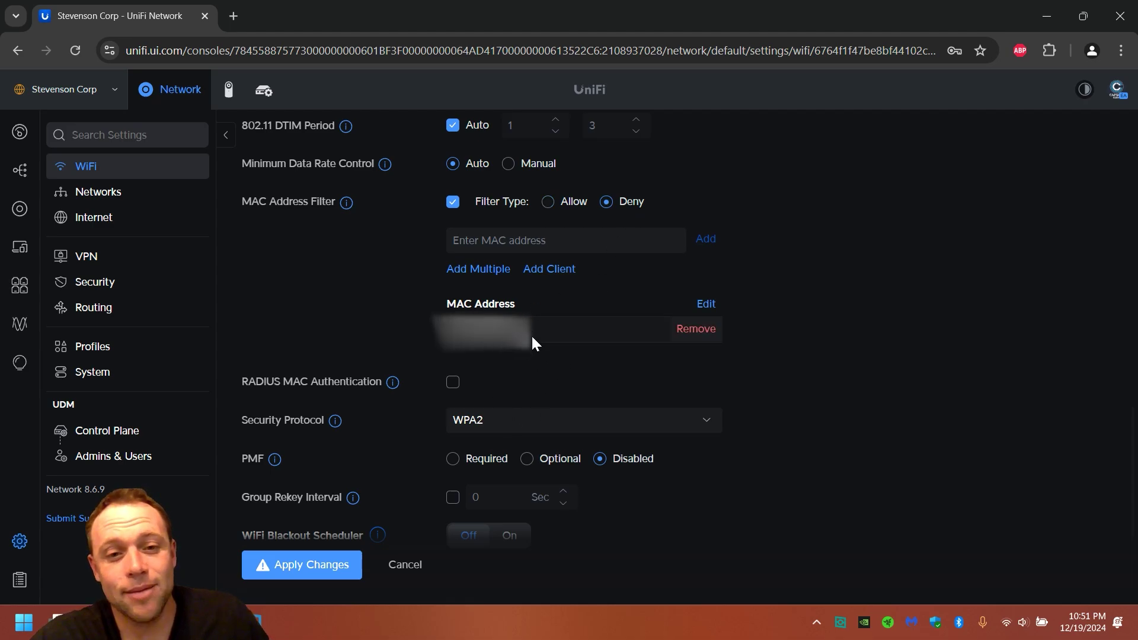
{"action": "mouse_move", "coordinate": [570, 337]}
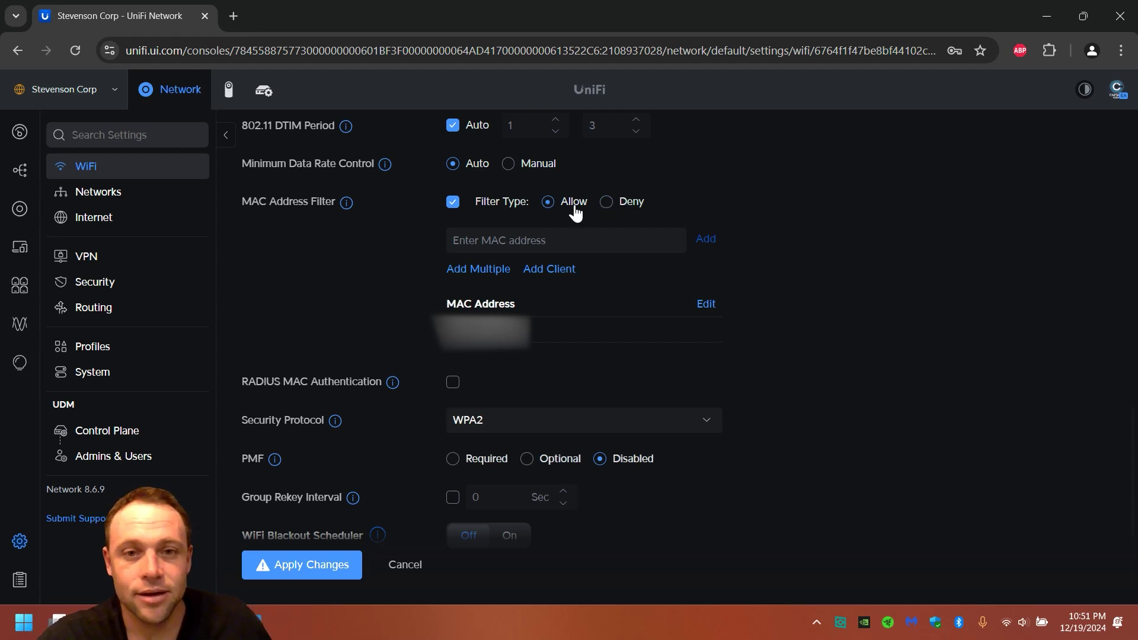
{"action": "scroll", "coordinate": [575, 210], "scroll_direction": "up", "scroll_amount": 15}
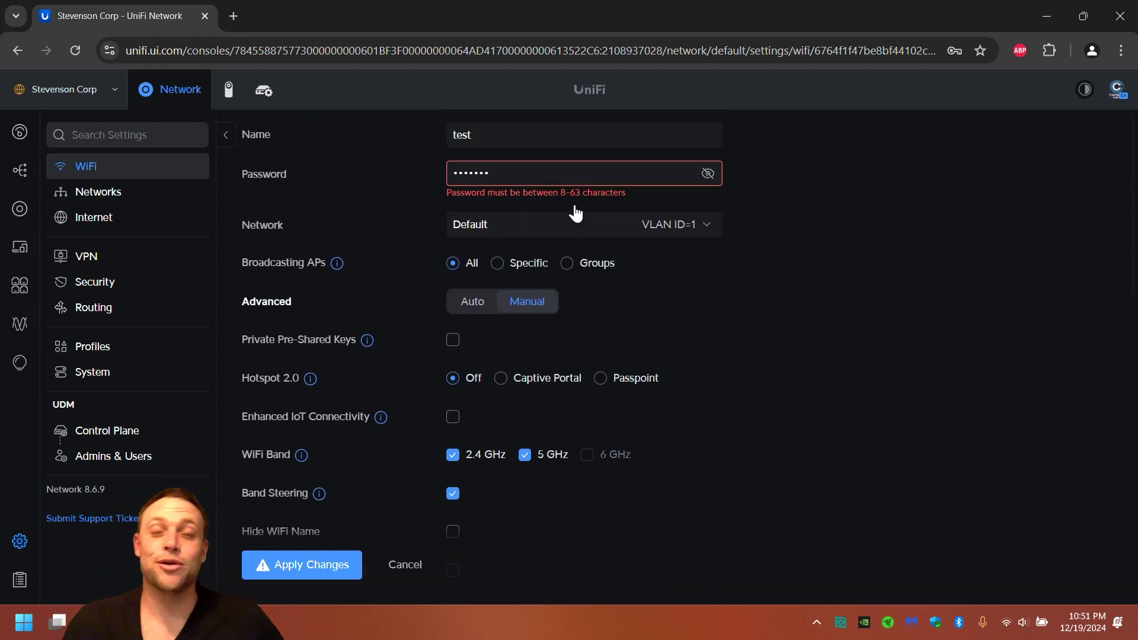